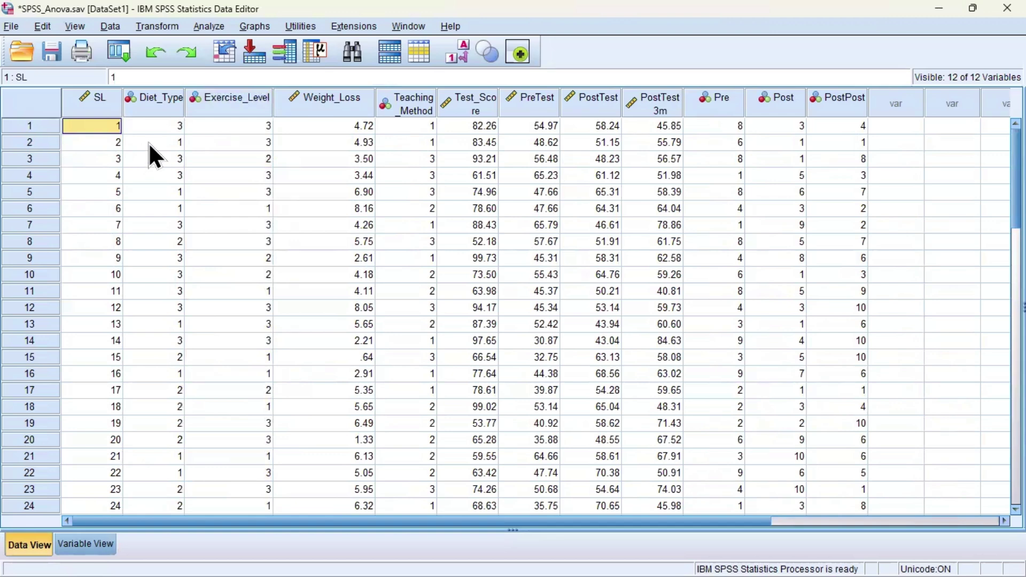
Step: Add the value label "No Excercise" for value 1 to the Exercise_Level variable
click(227, 105)
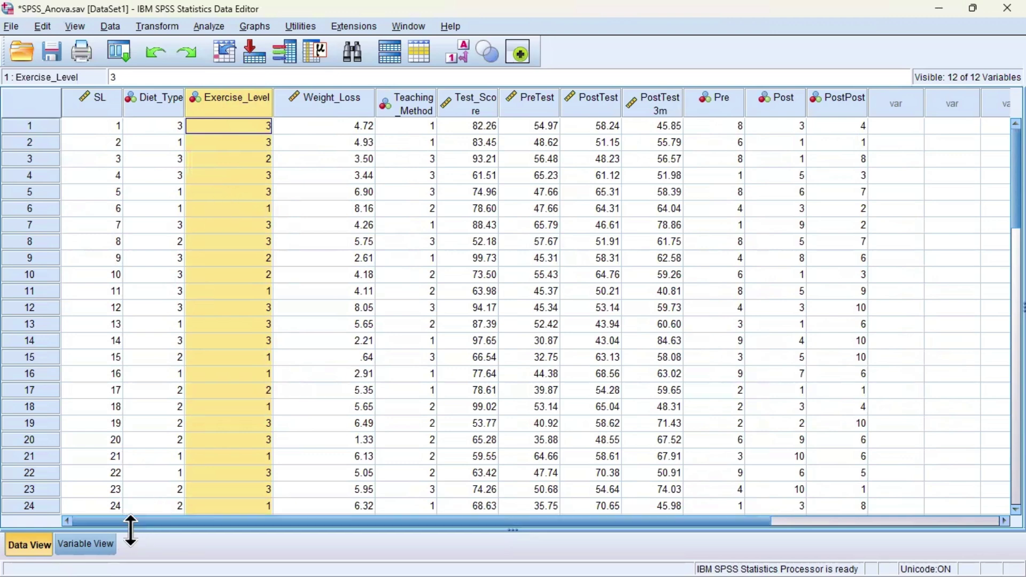
click(88, 544)
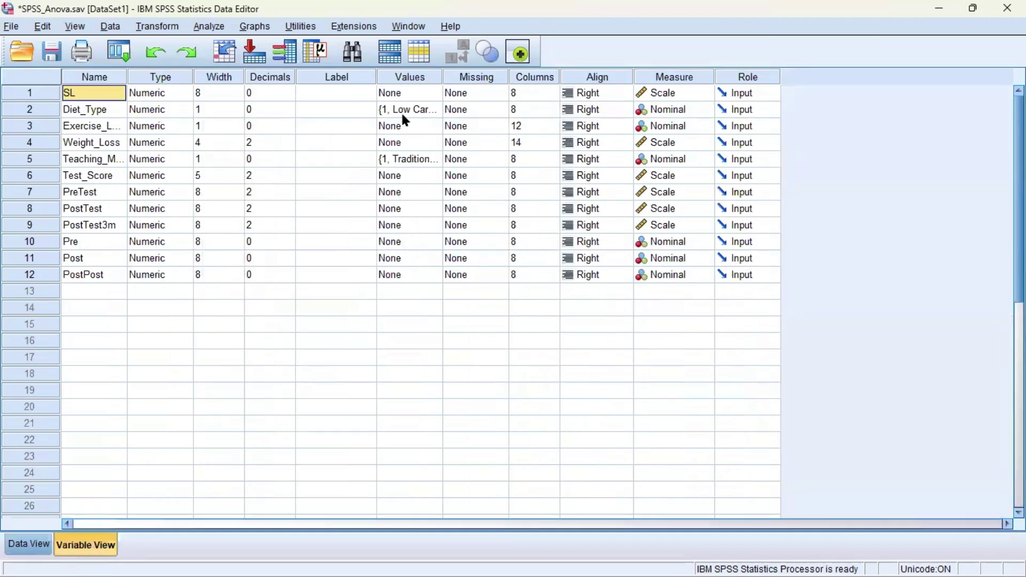
click(423, 126)
click(428, 128)
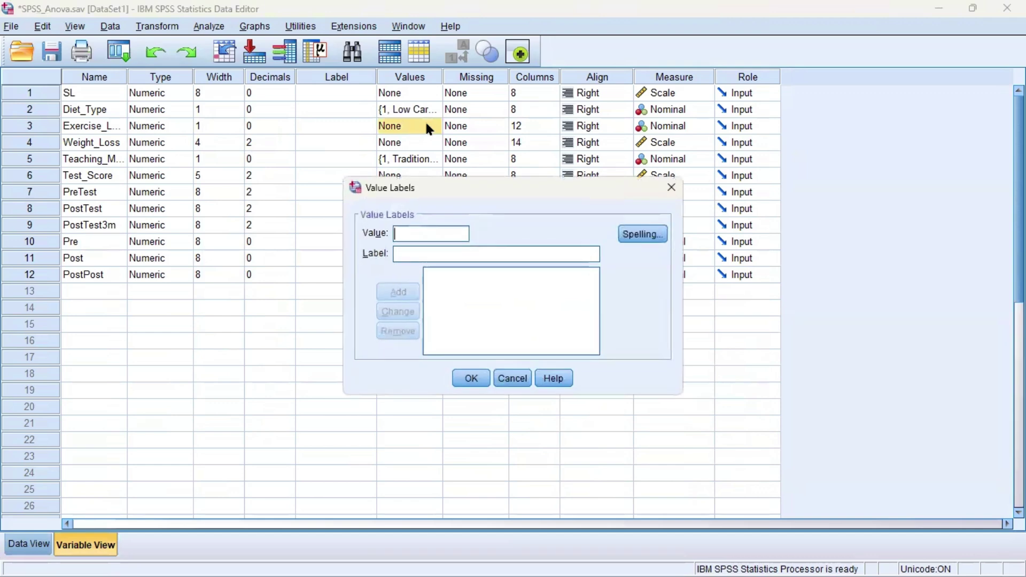
text(1)
click(428, 252)
text(No Excercise)
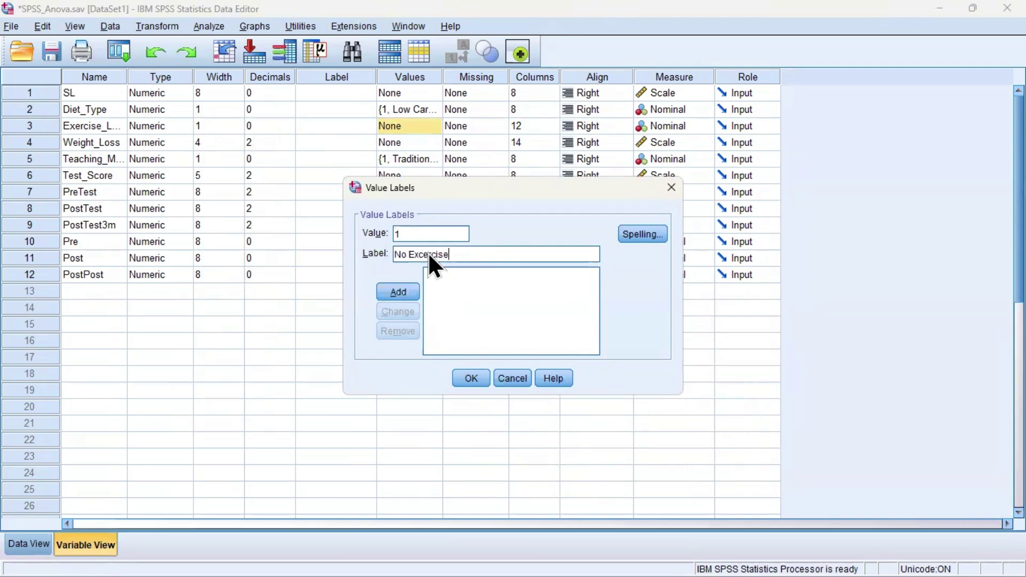
click(405, 291)
Step: Add the value label "Low Excercise" for value 2 of Exercise_Level
text(2)
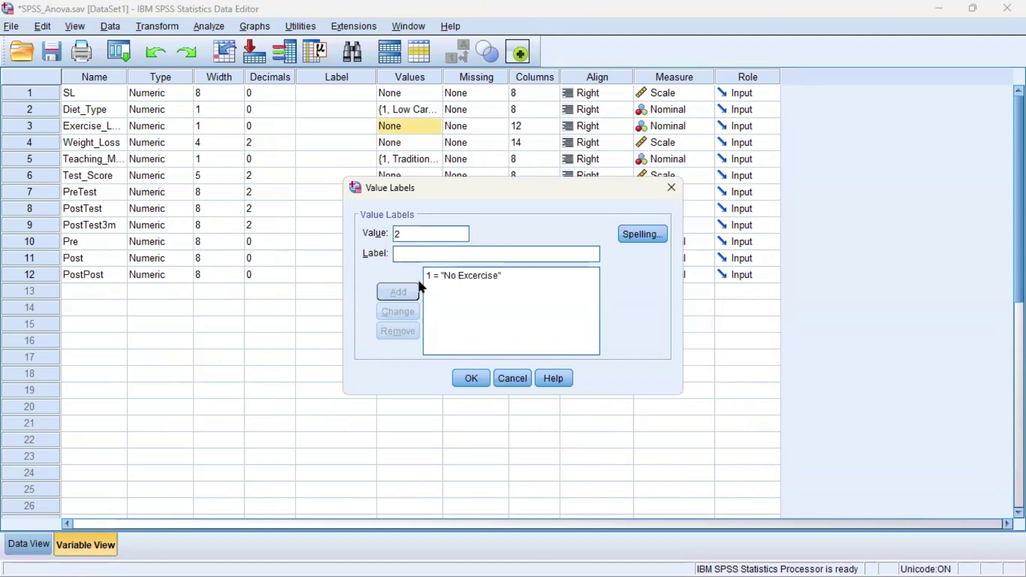
click(432, 256)
text(Low Excercise)
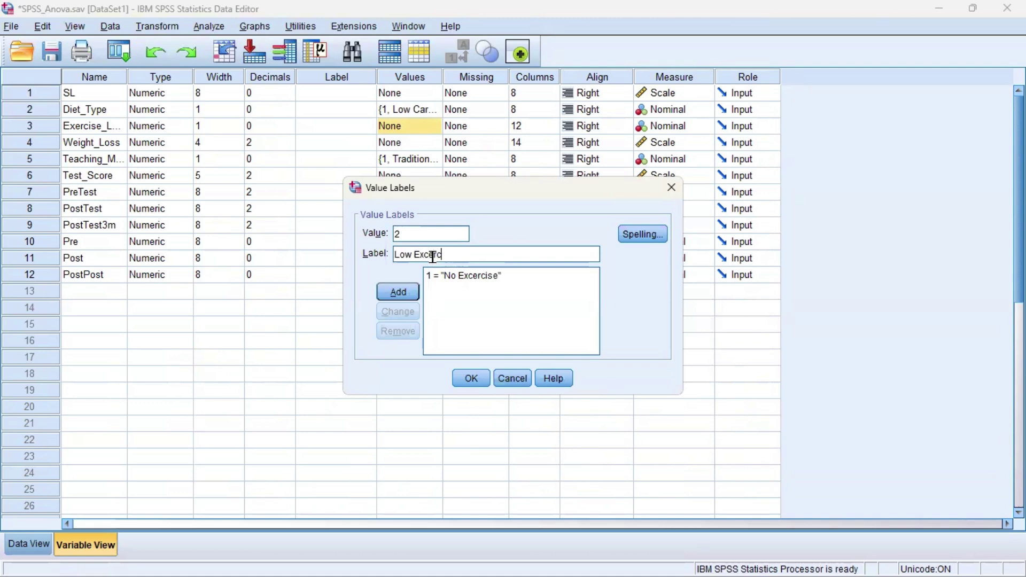
click(410, 286)
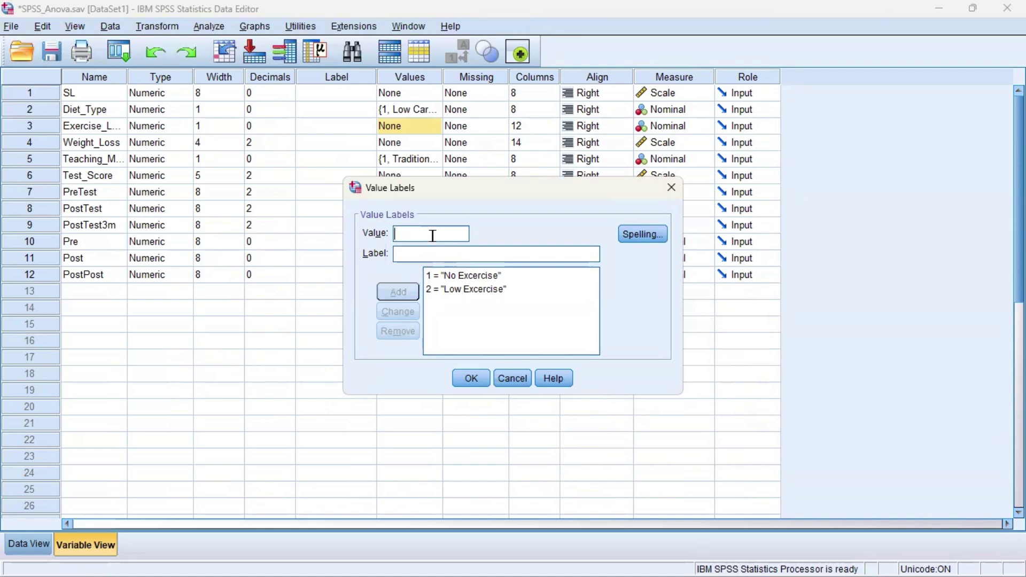
Step: Add the value label "High Excercise" for value 3 and apply the Exercise_Level labels
text(3)
click(428, 254)
text(Hi)
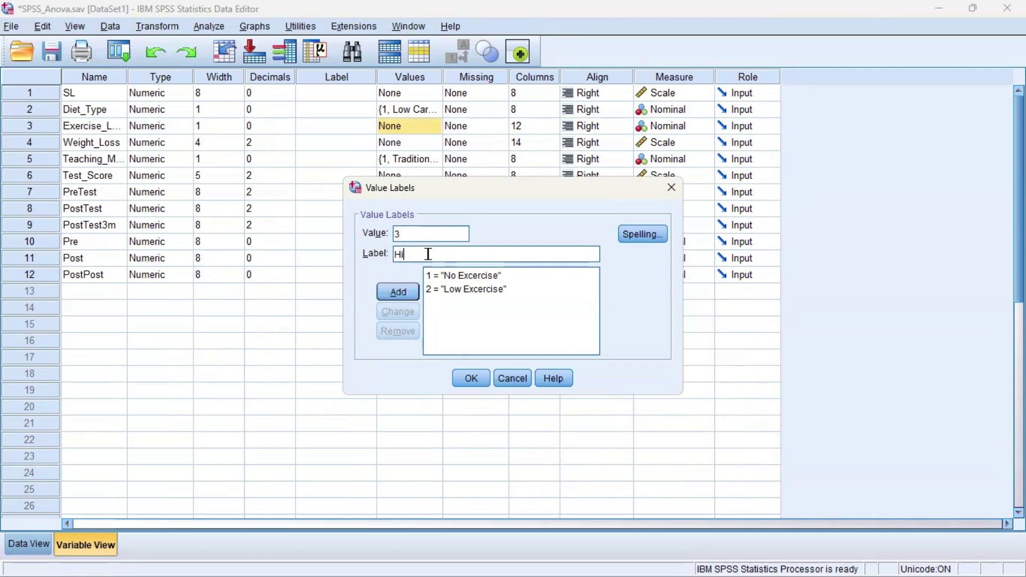
text(gh Excercise)
click(408, 293)
click(482, 380)
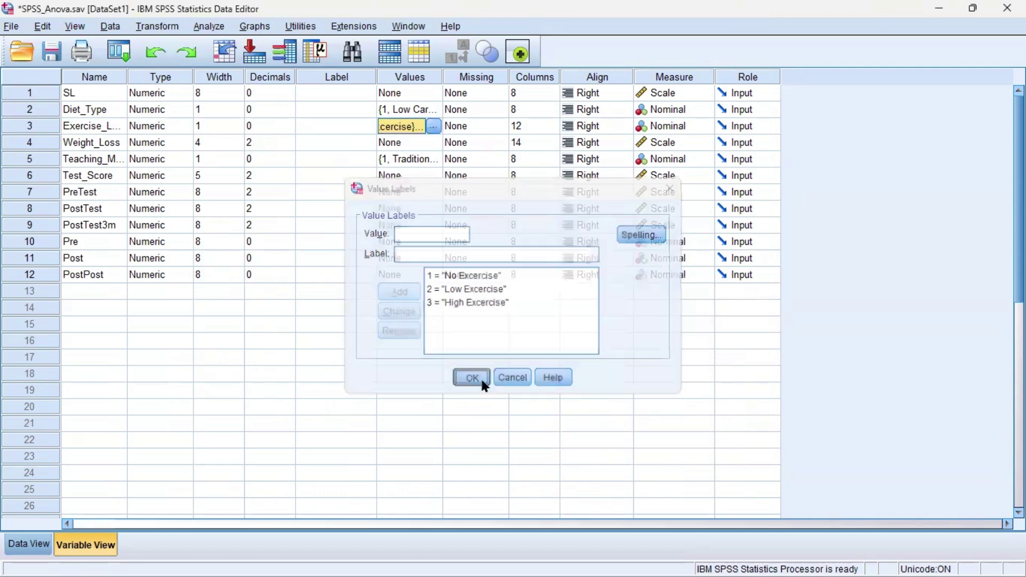
Step: Return to the data values and highlight the Diet_Type and Exercise_Level columns together
click(27, 545)
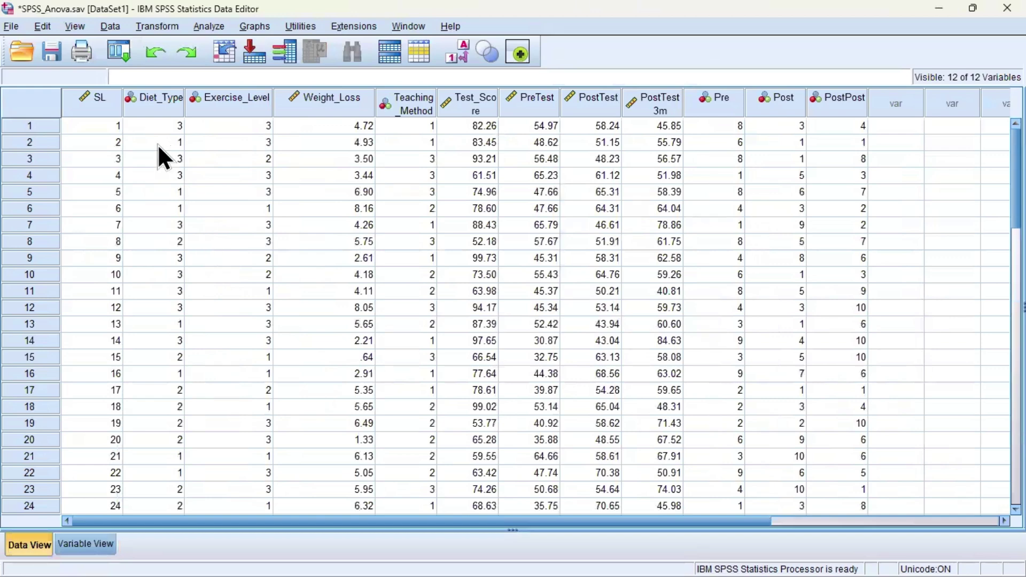
click(149, 110)
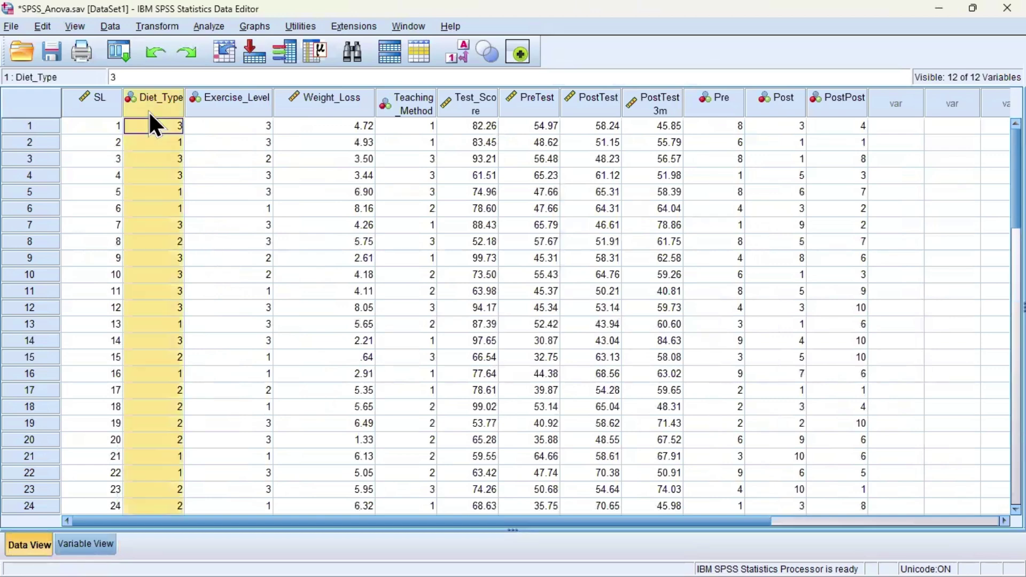
click(213, 96)
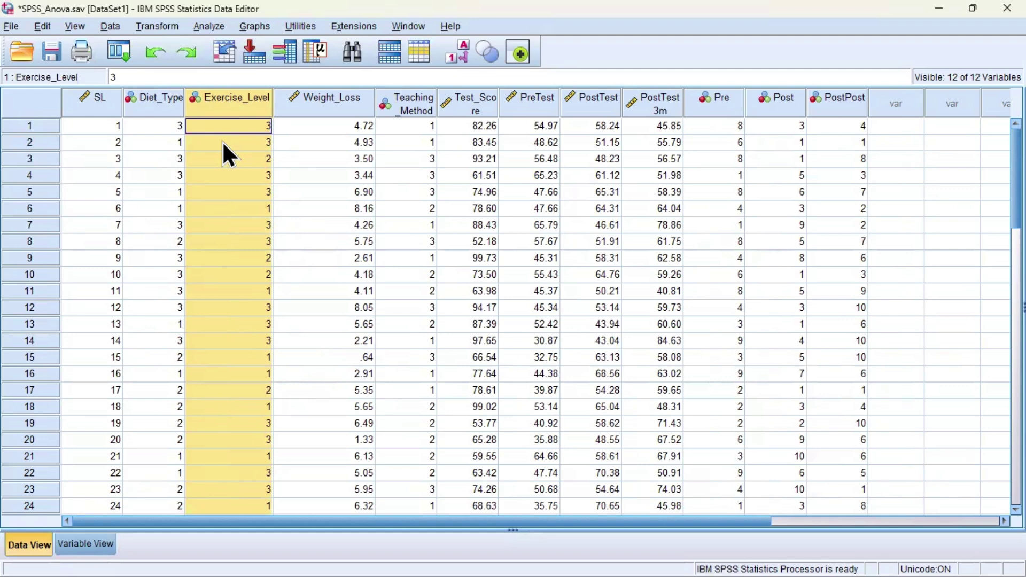
ctrl+click(159, 108)
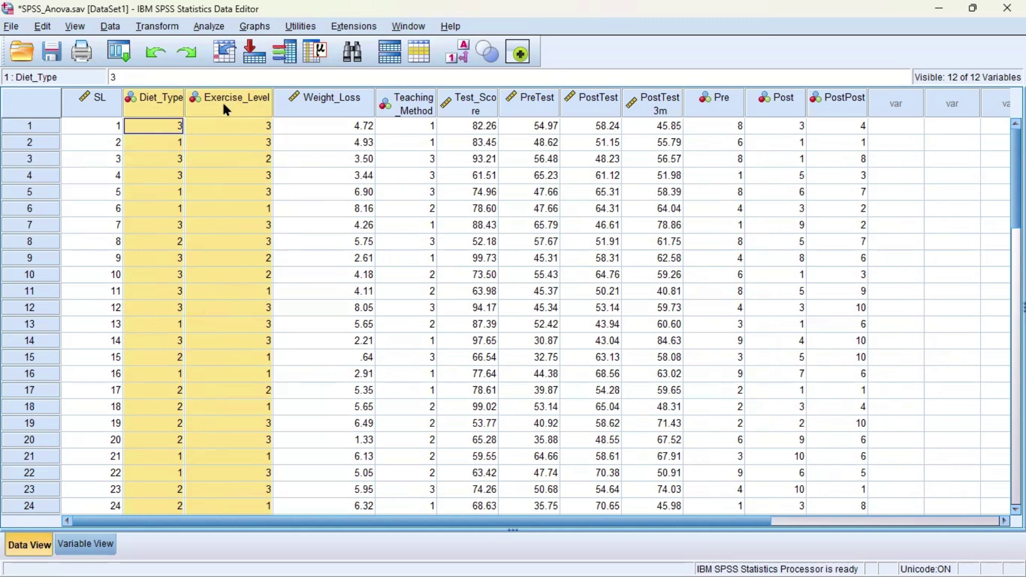
Step: Start a univariate General Linear Model analysis with Weight_Loss as the dependent variable
click(210, 27)
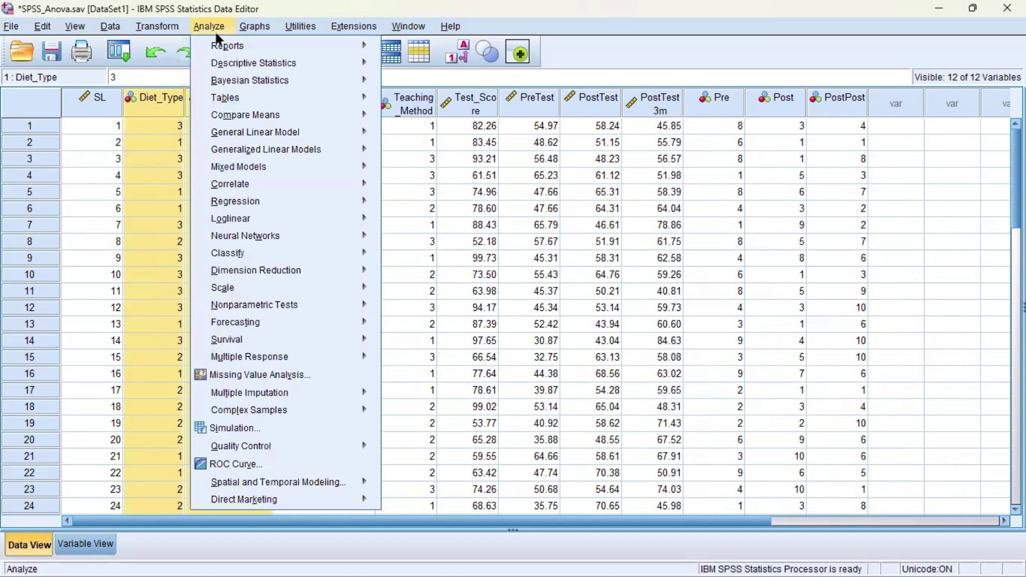
mouse_move(251, 137)
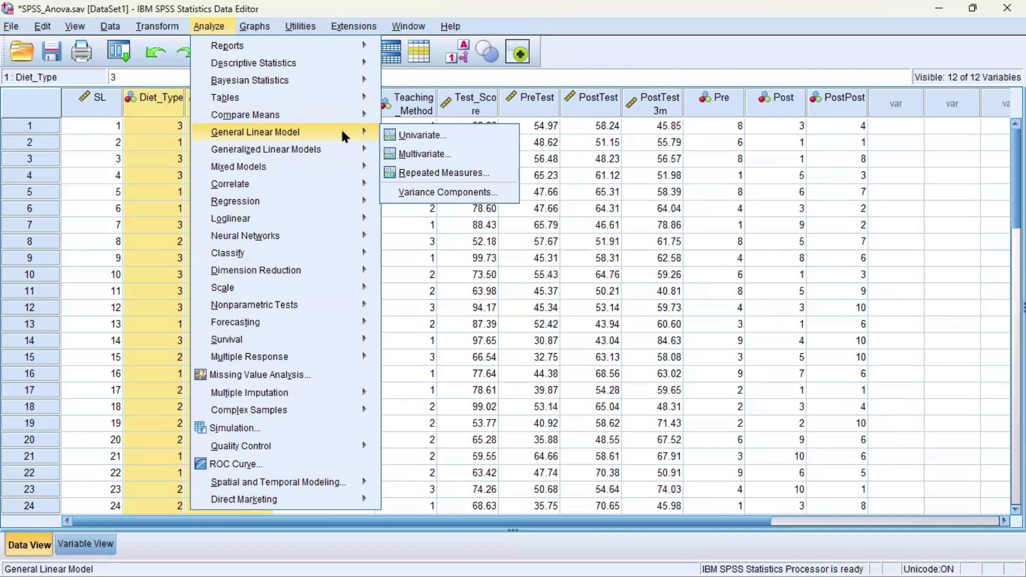
click(458, 134)
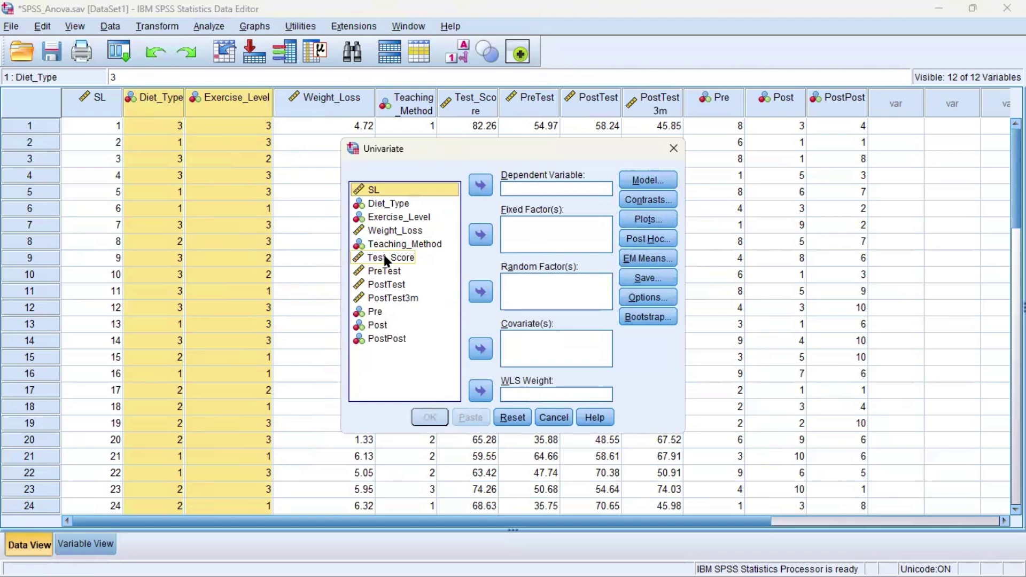
click(419, 230)
click(481, 185)
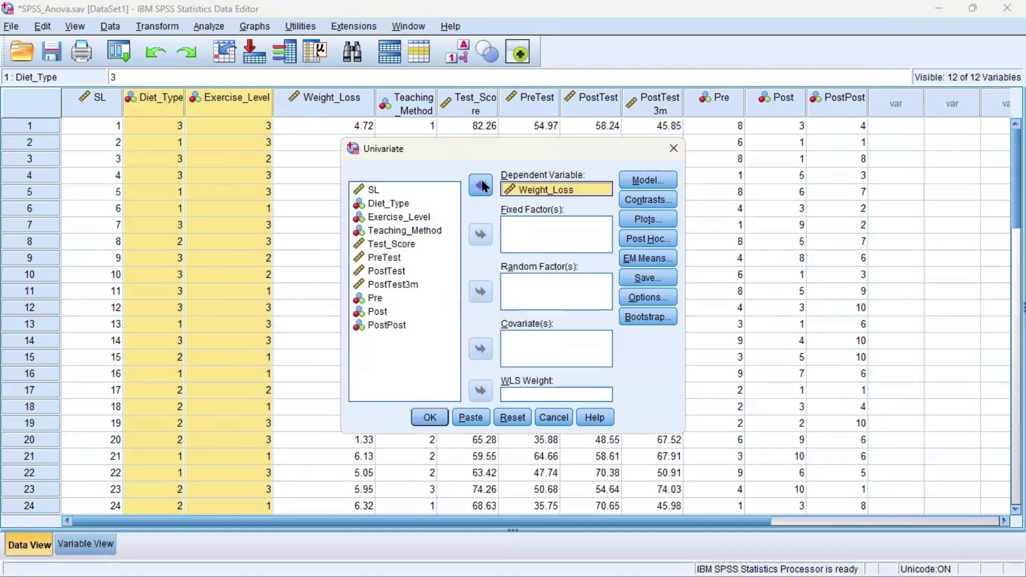
Step: Set Diet_Type and Exercise_Level as fixed factors and accept the full factorial model with Type III sum of squares
click(409, 205)
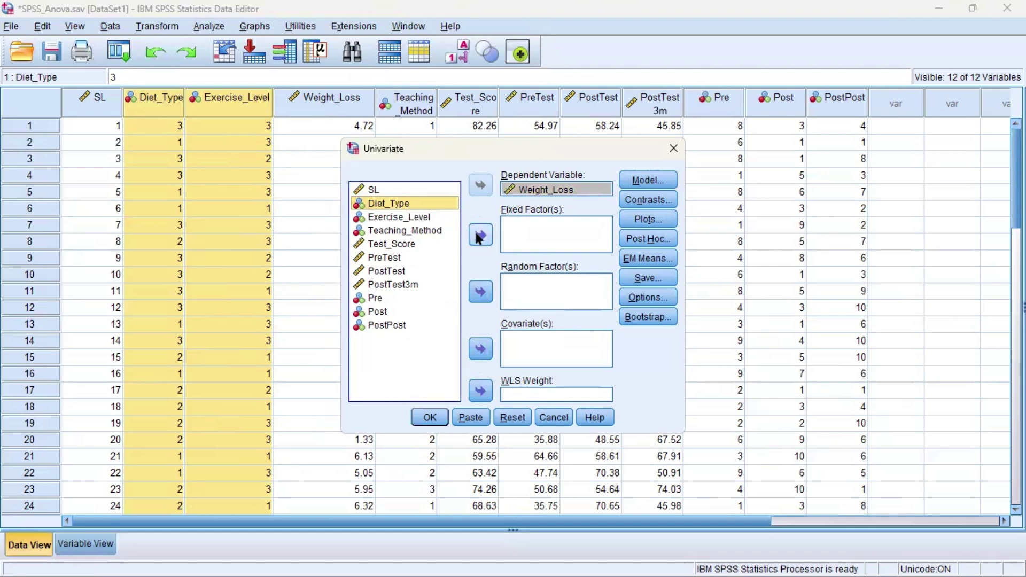
click(481, 235)
click(422, 205)
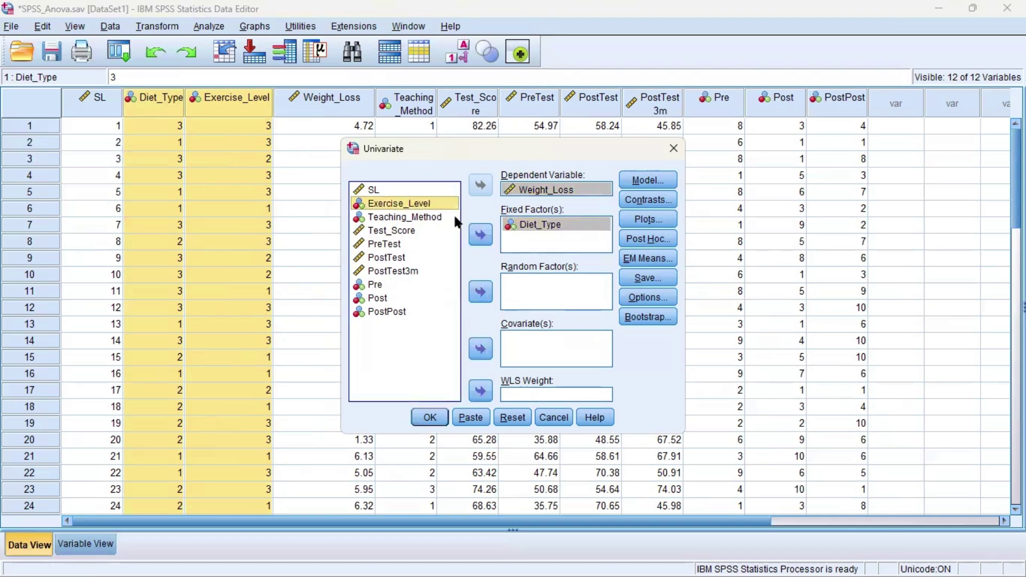
click(481, 235)
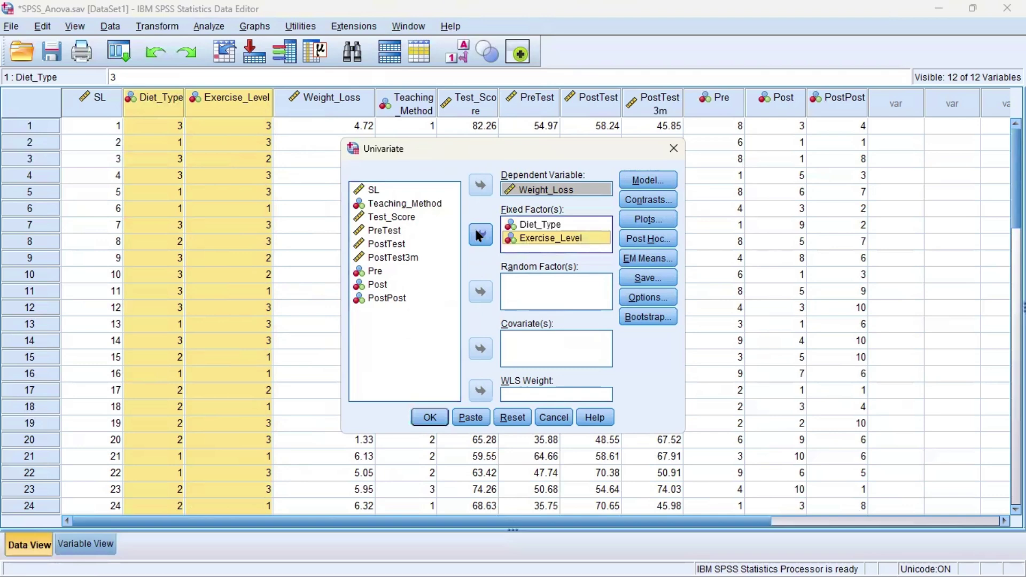
click(628, 182)
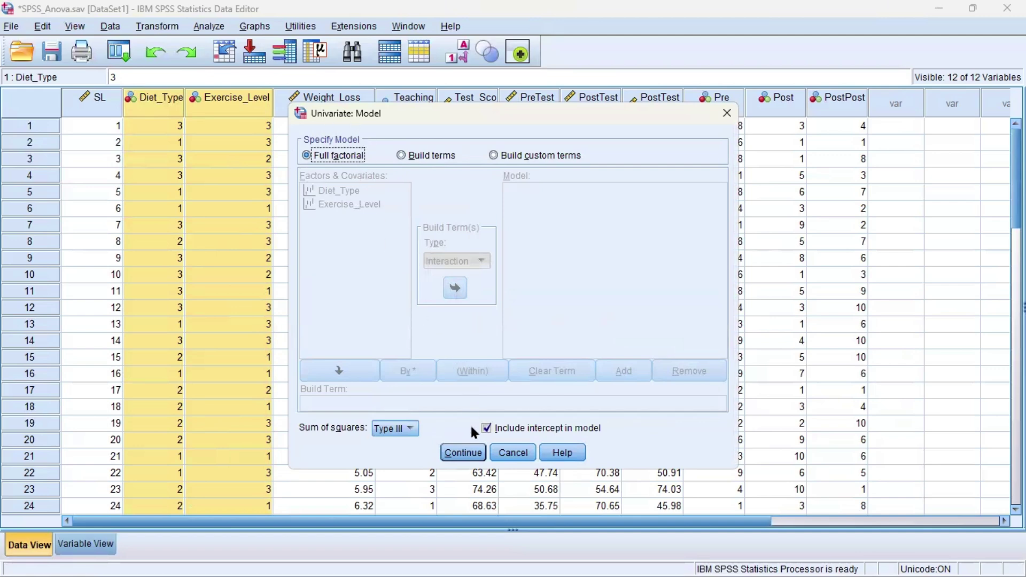
click(463, 452)
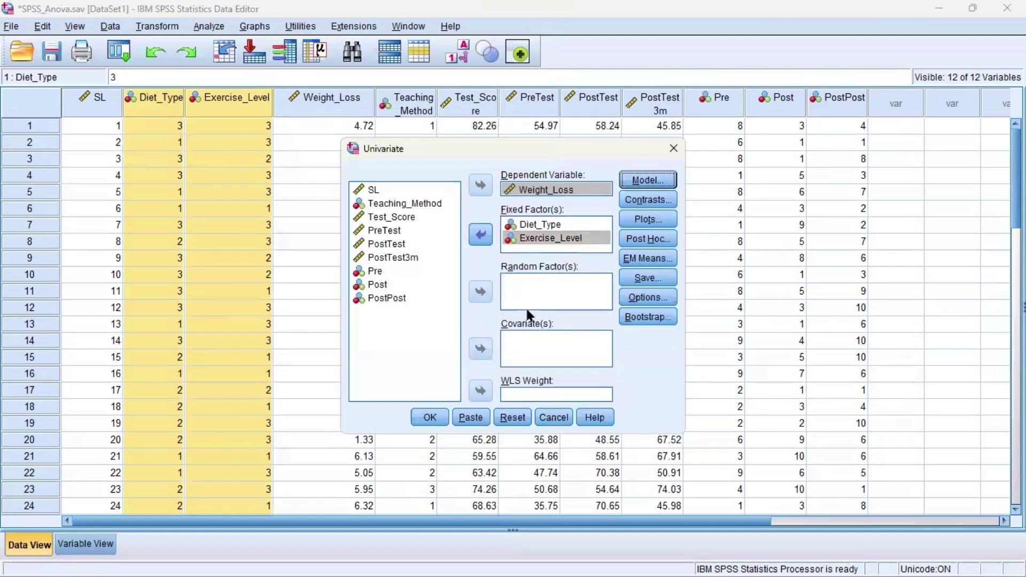
click(631, 218)
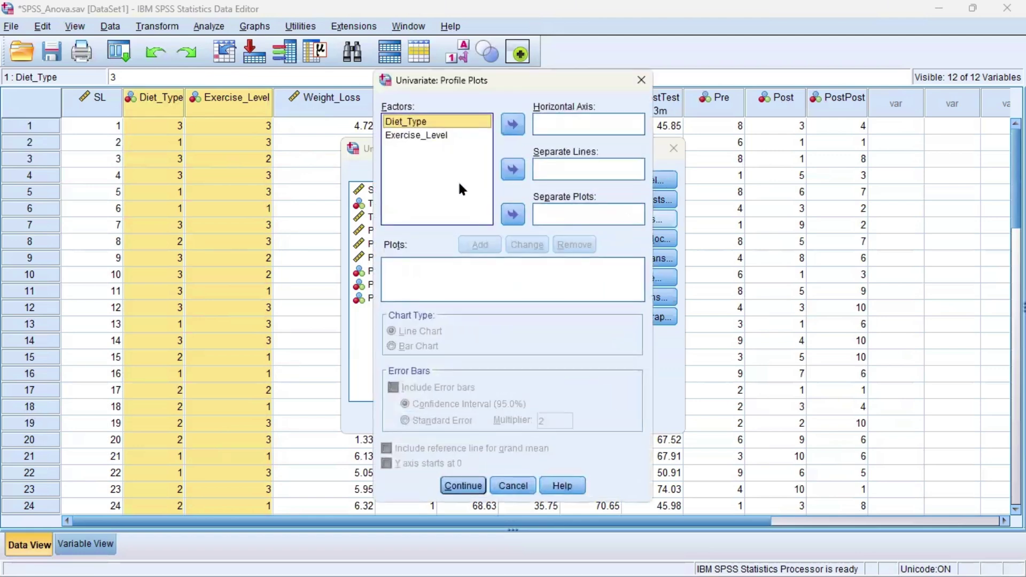
click(428, 135)
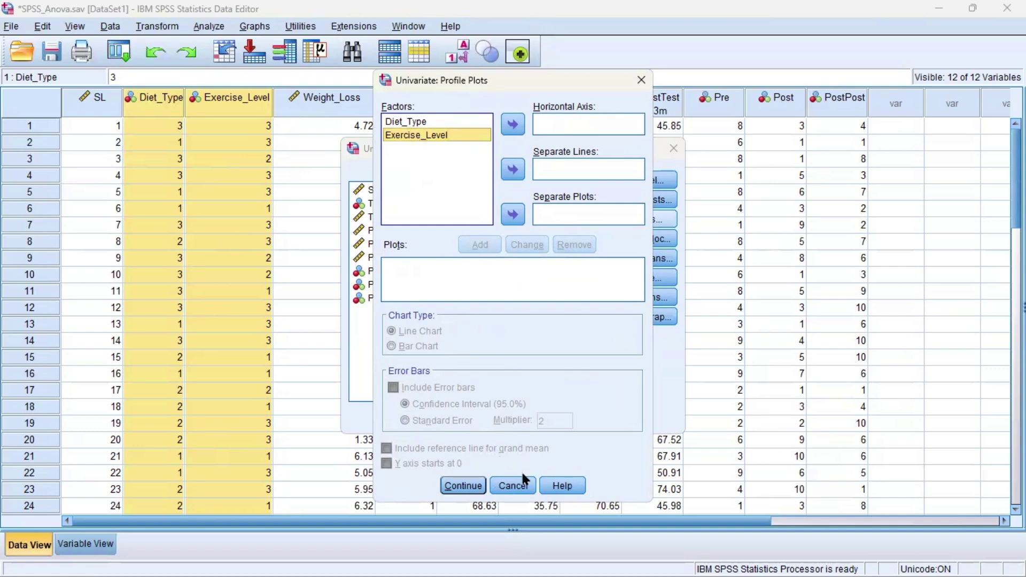
click(514, 484)
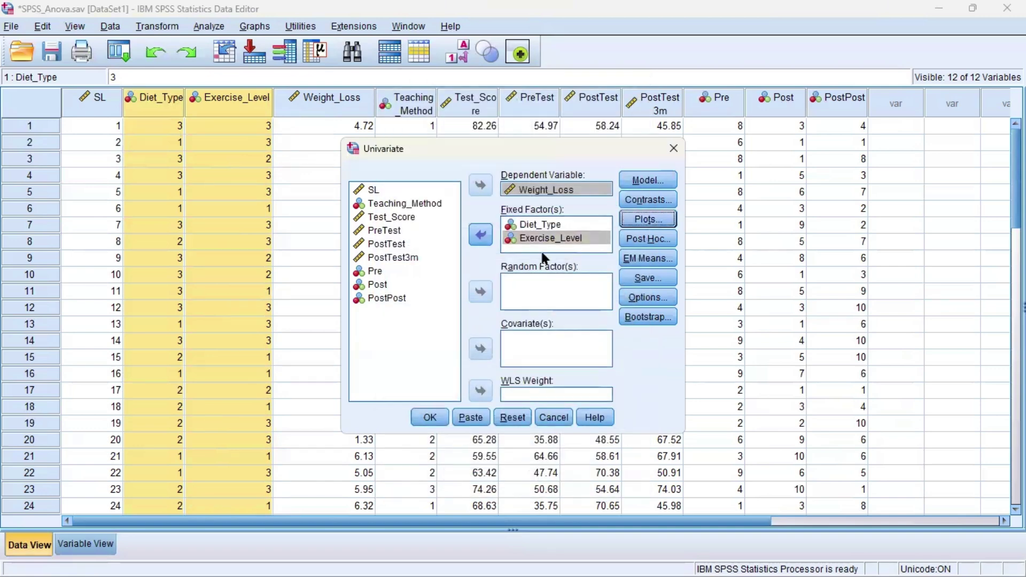
Step: Request Tukey post hoc tests for both Diet_Type and Exercise_Level
click(638, 239)
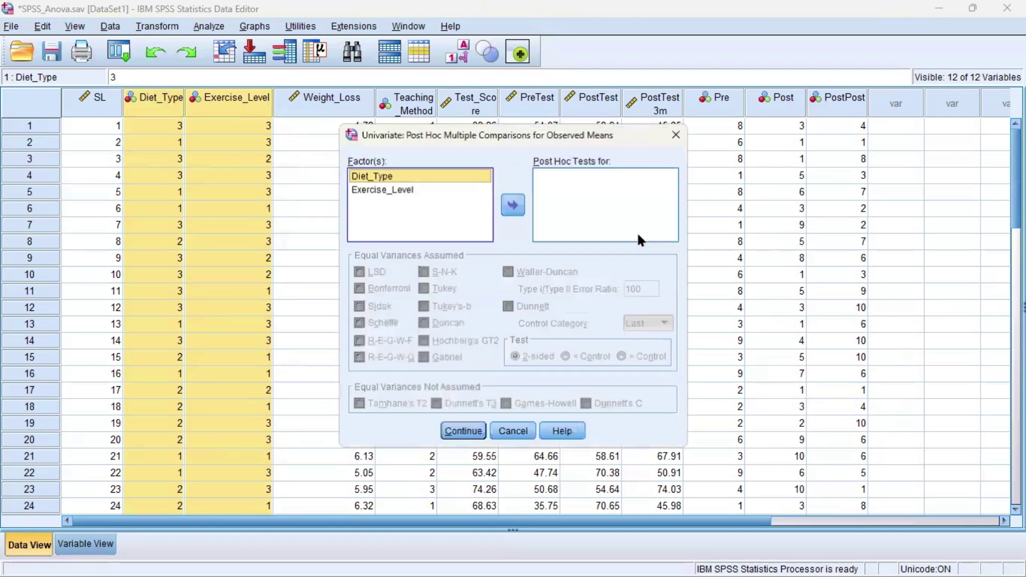
click(508, 208)
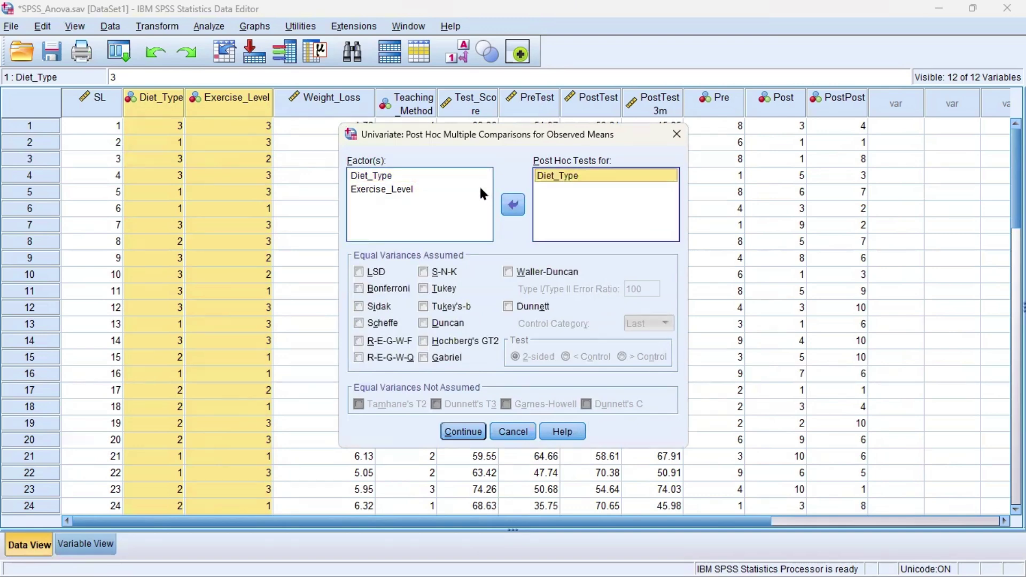
click(406, 189)
click(385, 187)
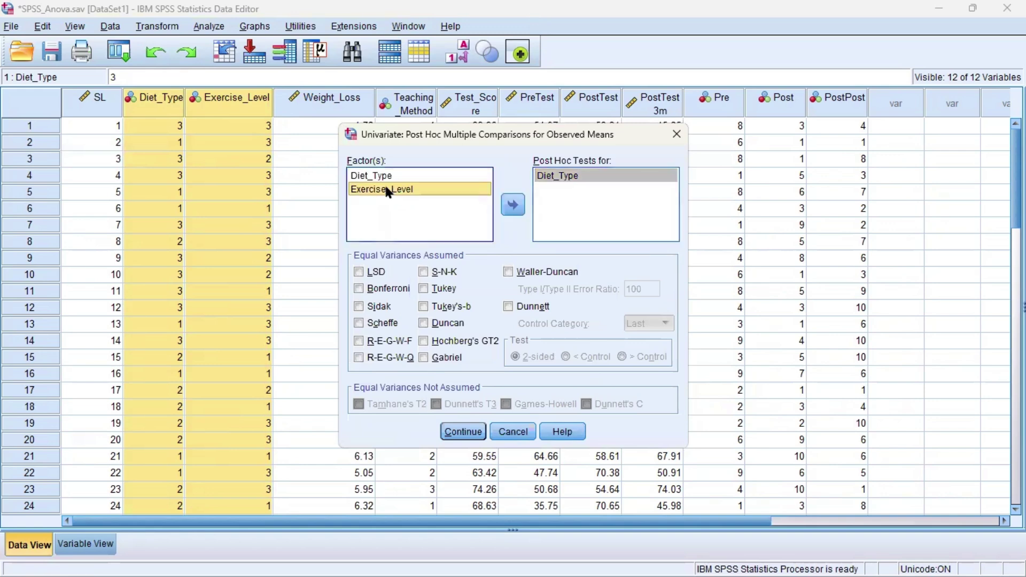
click(512, 207)
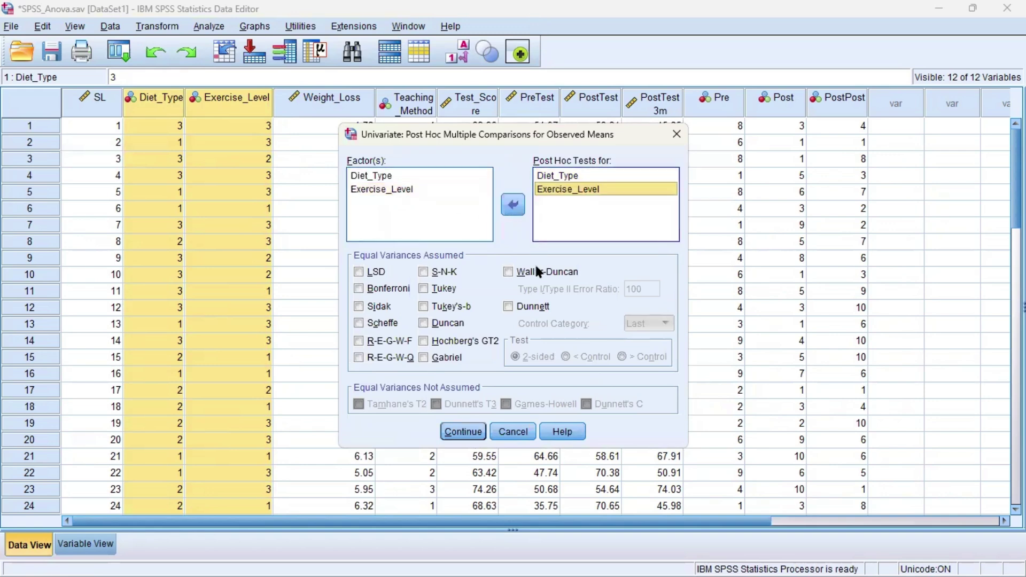
click(423, 289)
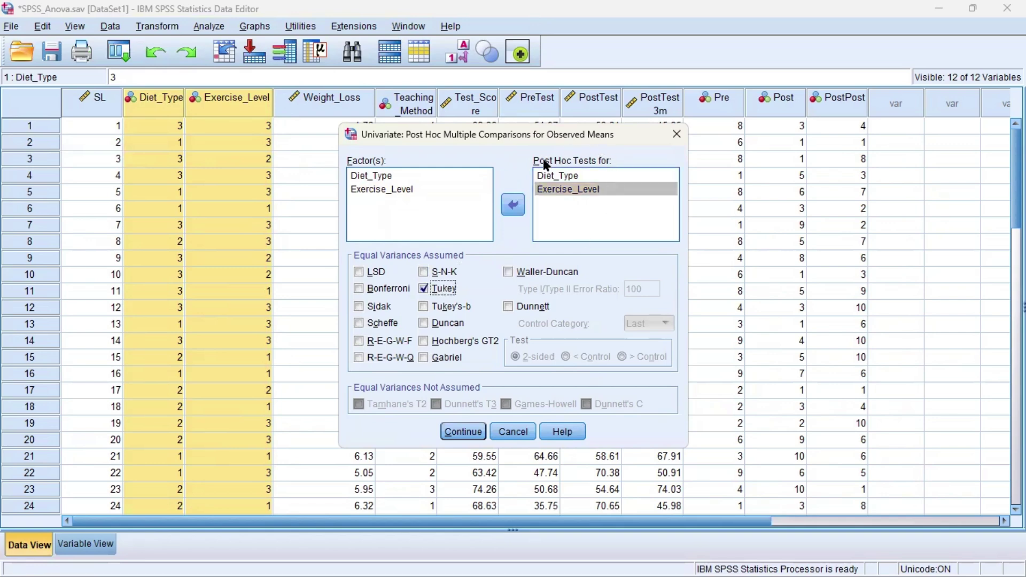
click(582, 203)
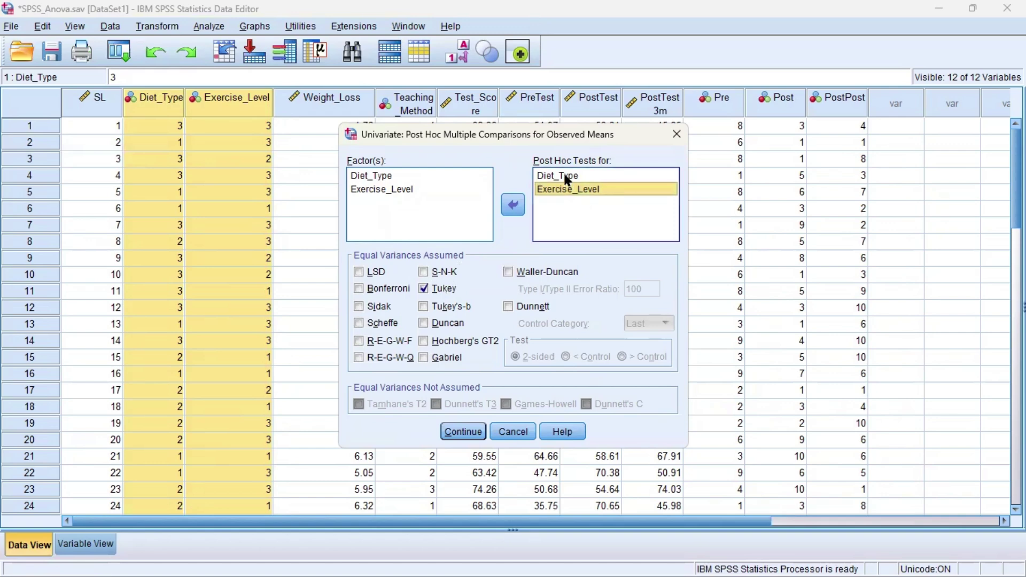
click(567, 176)
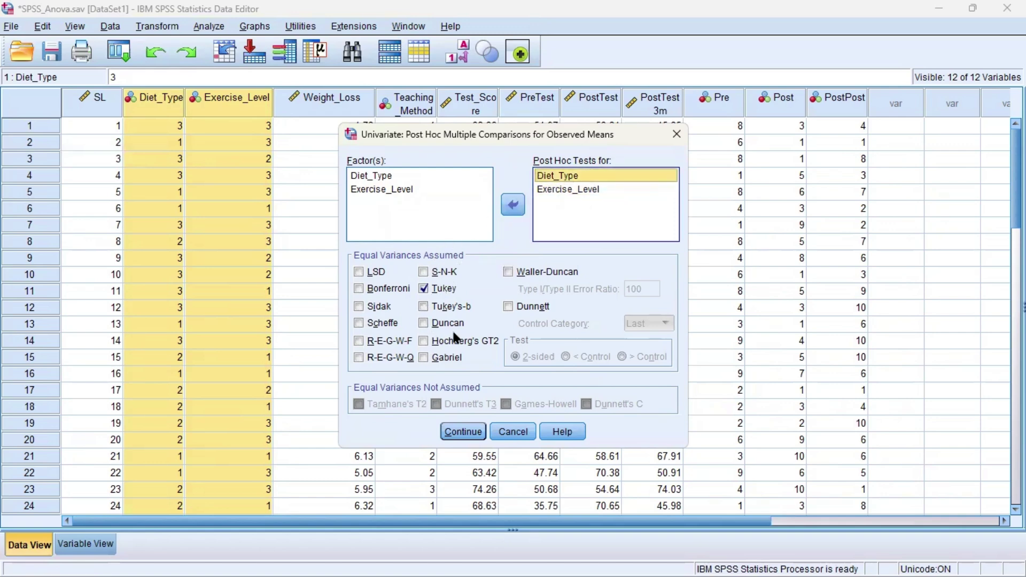
click(459, 432)
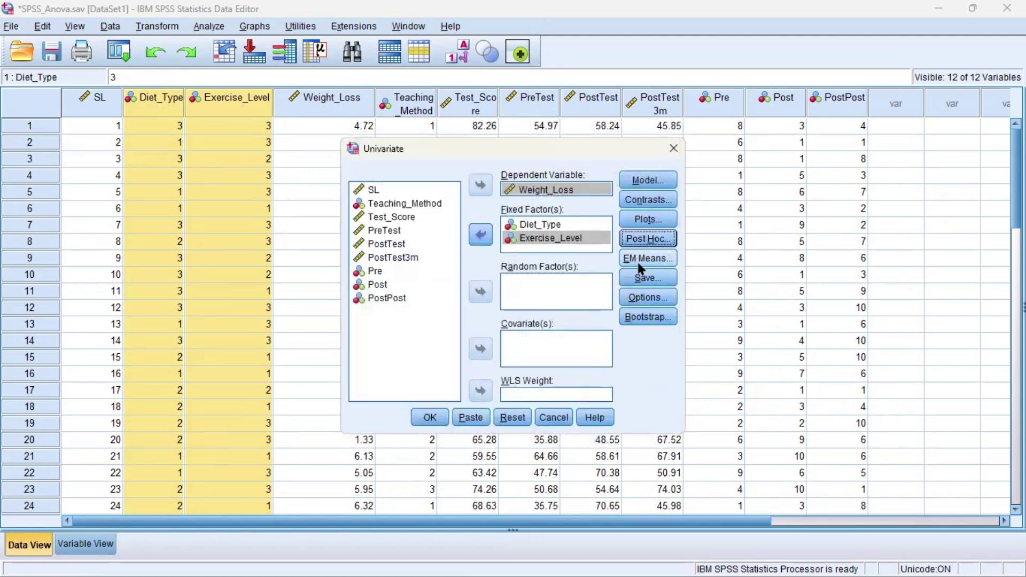
Step: Display estimated marginal means for Diet_Type, Exercise_Level and their interaction, comparing main effects with a Bonferroni confidence interval adjustment
click(637, 260)
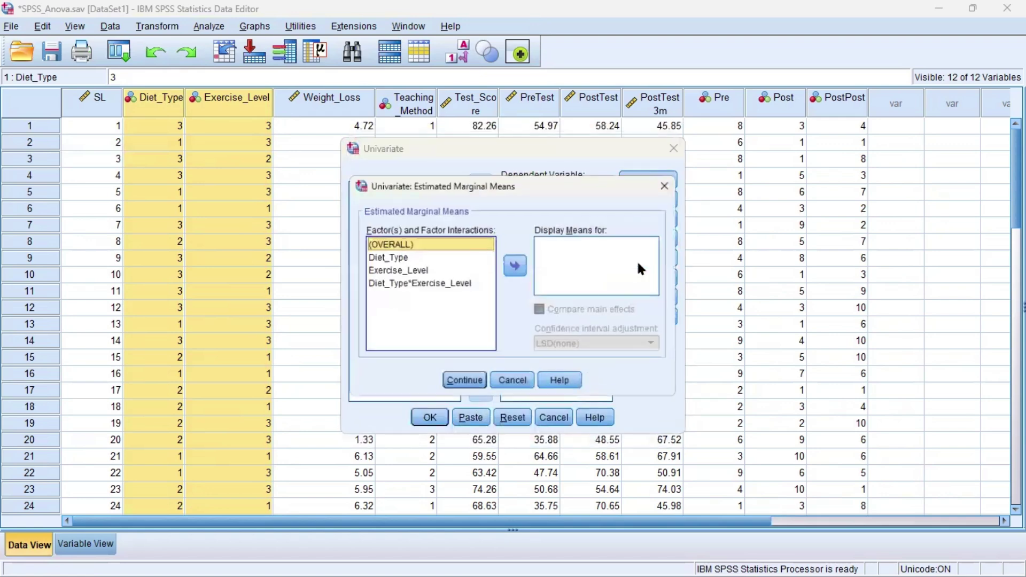
click(426, 256)
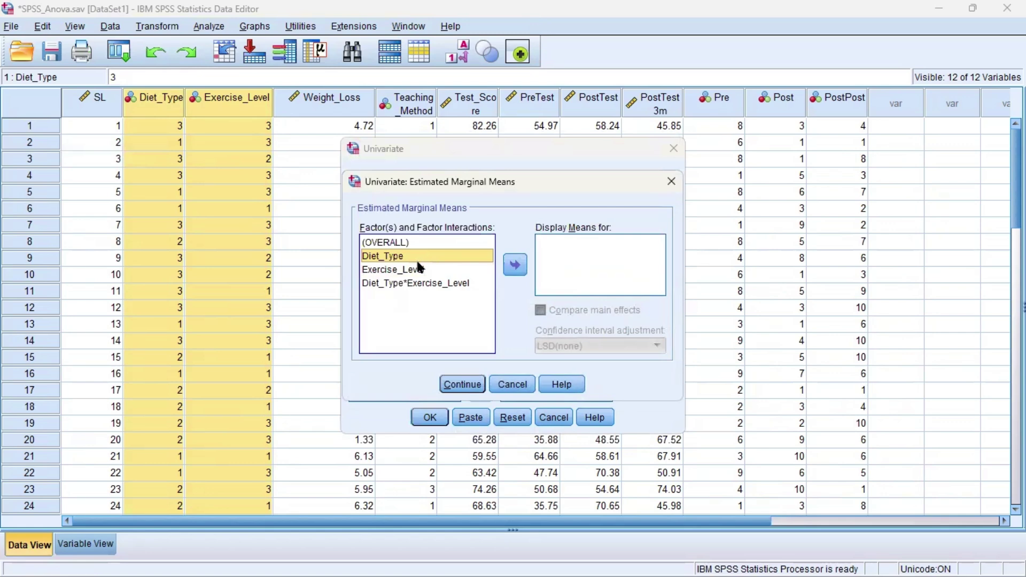
ctrl+click(405, 276)
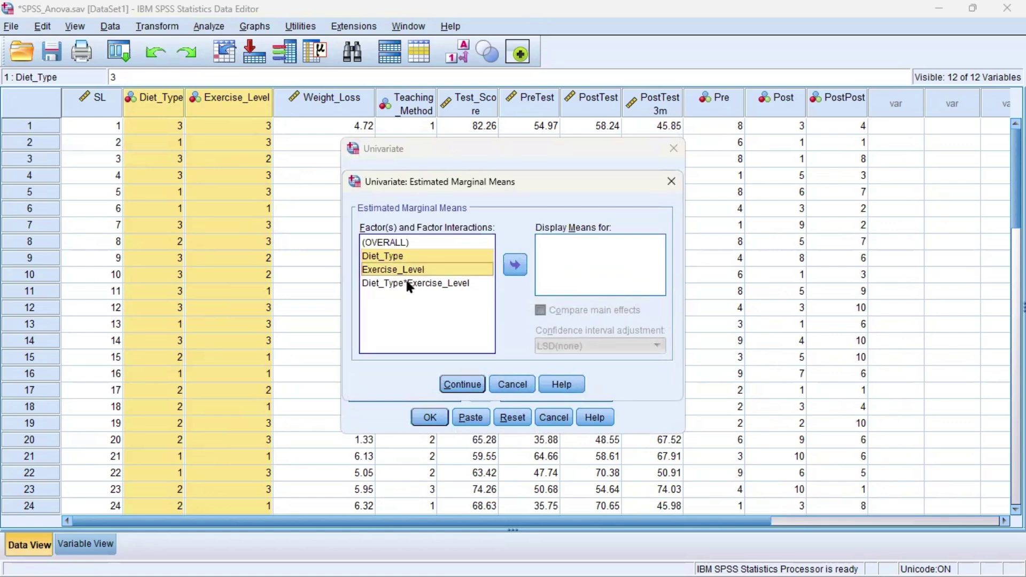
ctrl+click(408, 283)
click(516, 265)
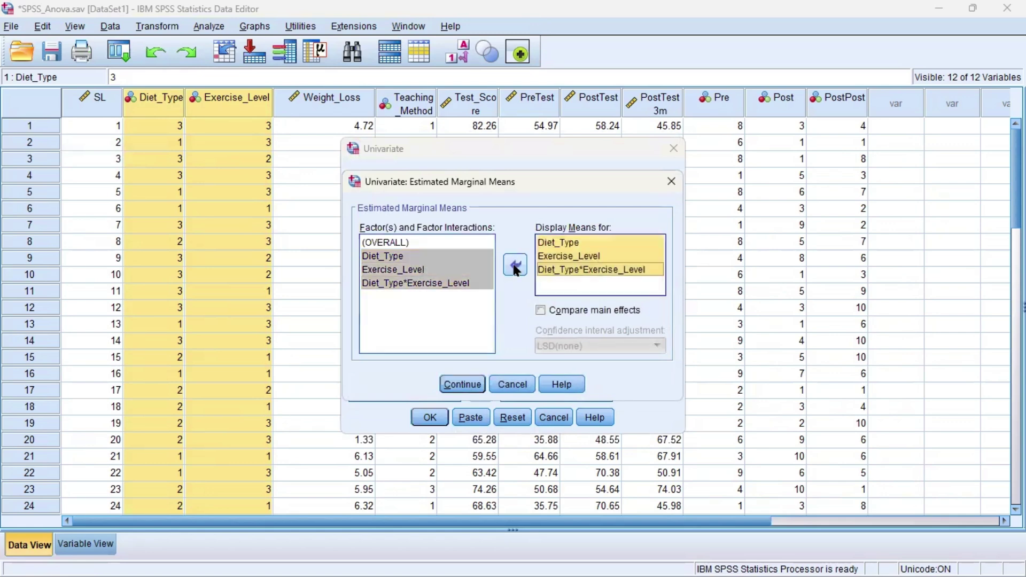
click(537, 311)
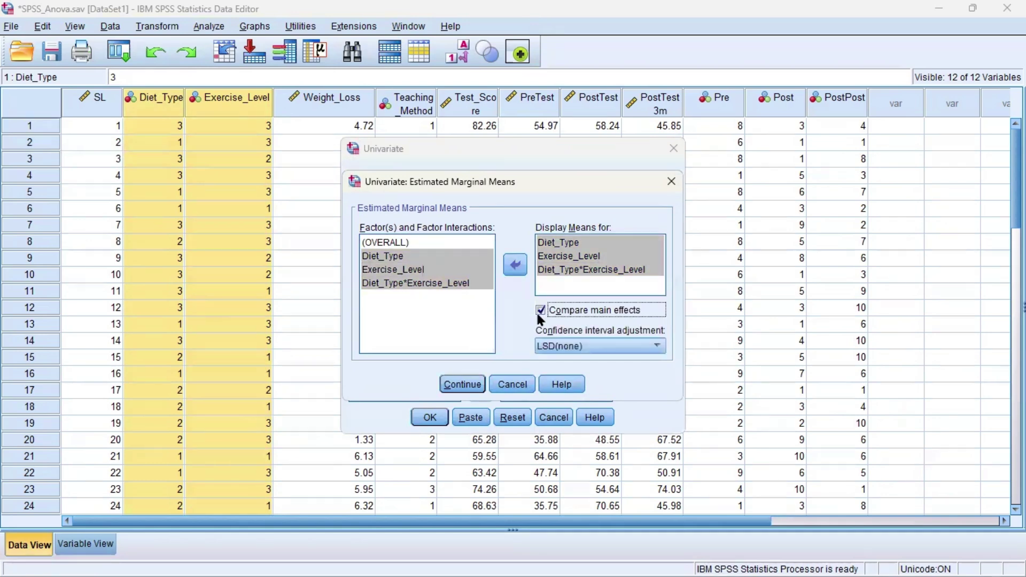
click(604, 347)
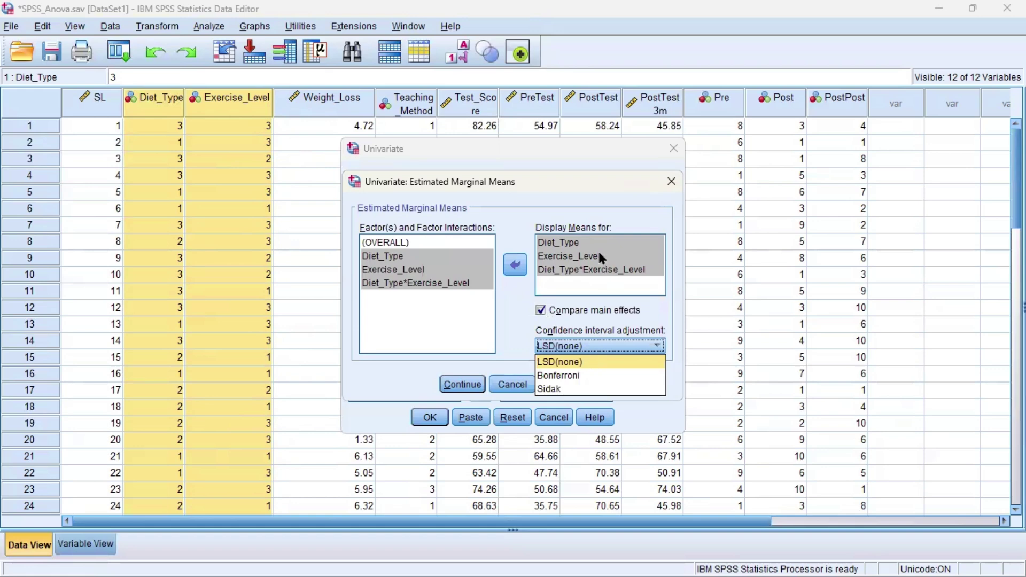
click(569, 375)
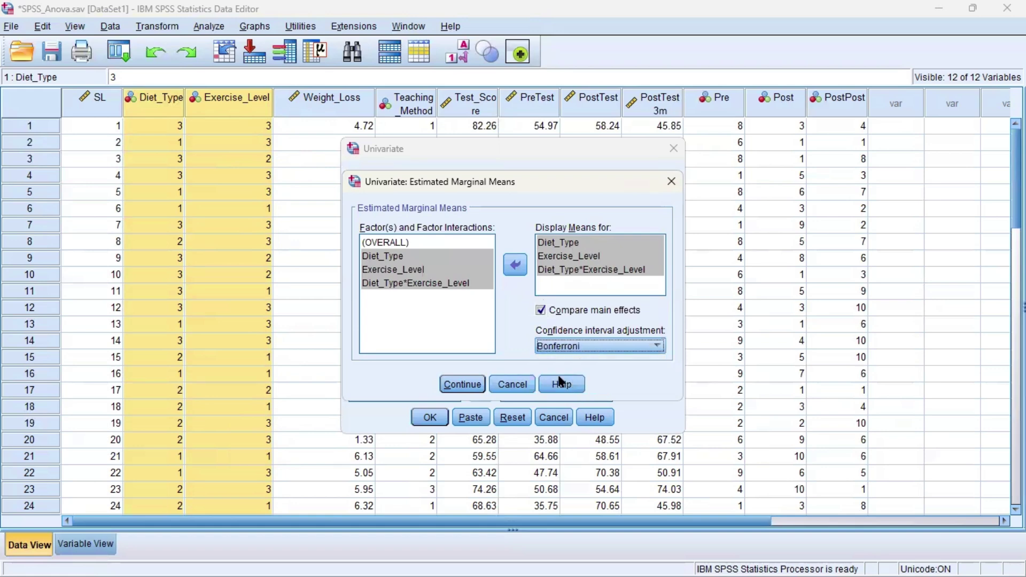
click(462, 384)
Step: Enable descriptive statistics and estimates of effect size in the analysis options, and close the Univariate dialog without running it
click(644, 298)
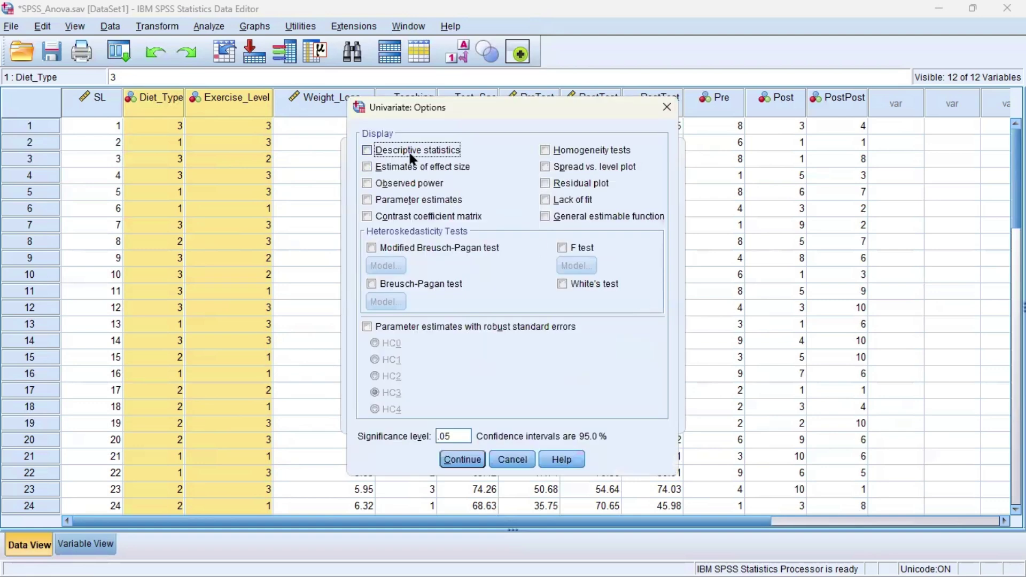
click(376, 151)
click(371, 168)
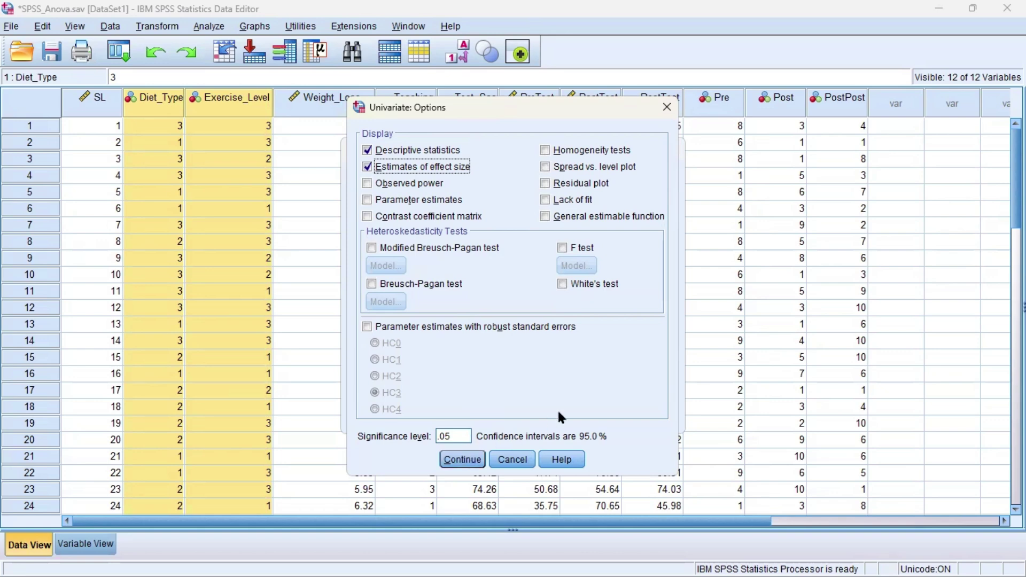
click(459, 459)
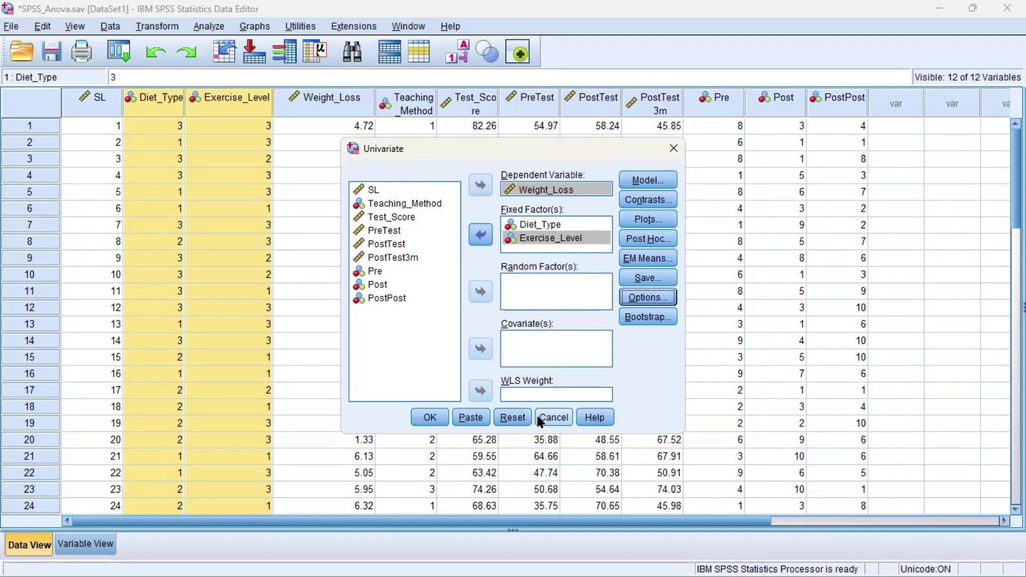
click(551, 417)
Step: Reopen the univariate General Linear Model analysis and review its full factorial model and Tukey post hoc settings
click(220, 31)
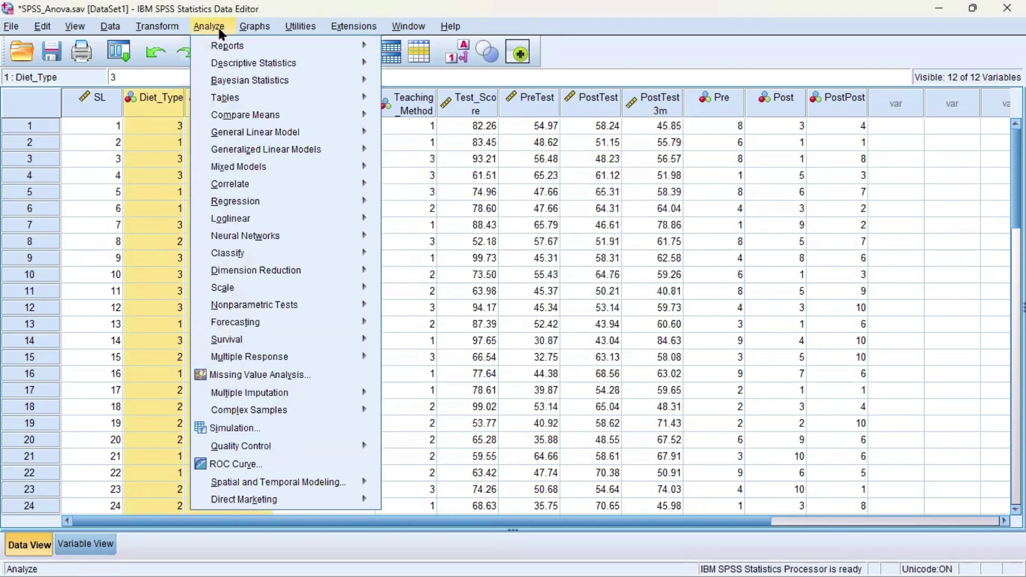
mouse_move(282, 142)
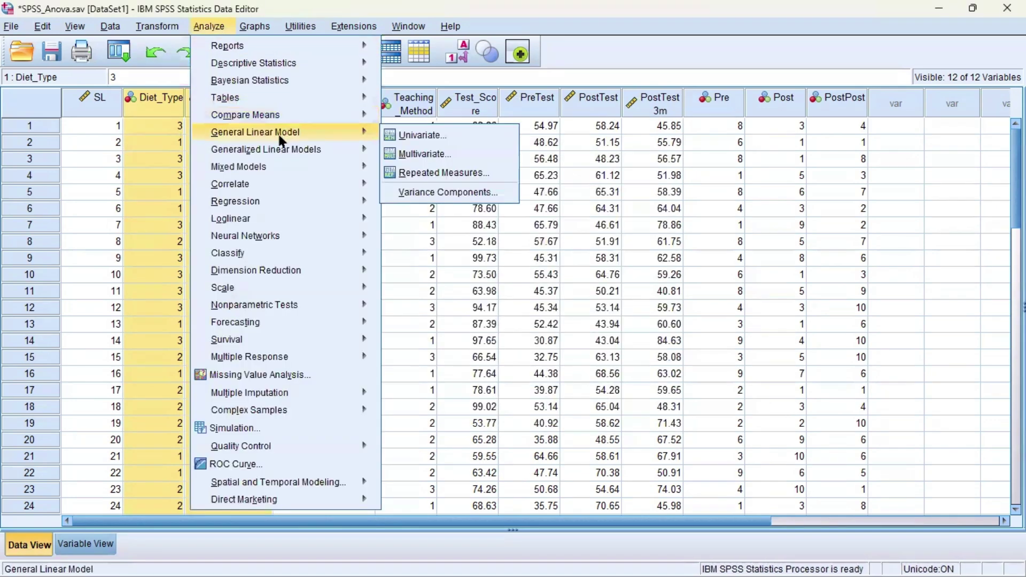
click(429, 141)
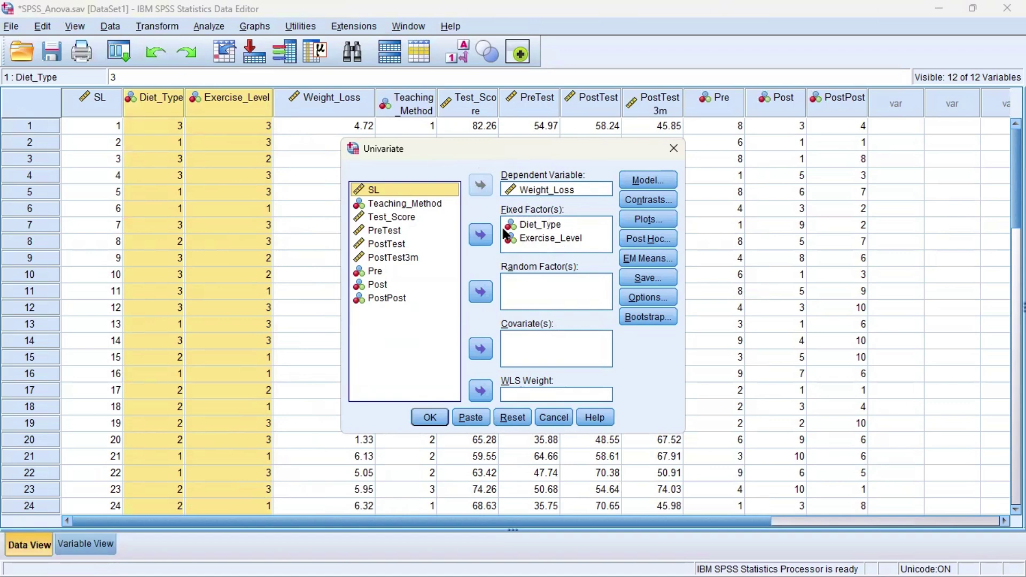
click(634, 178)
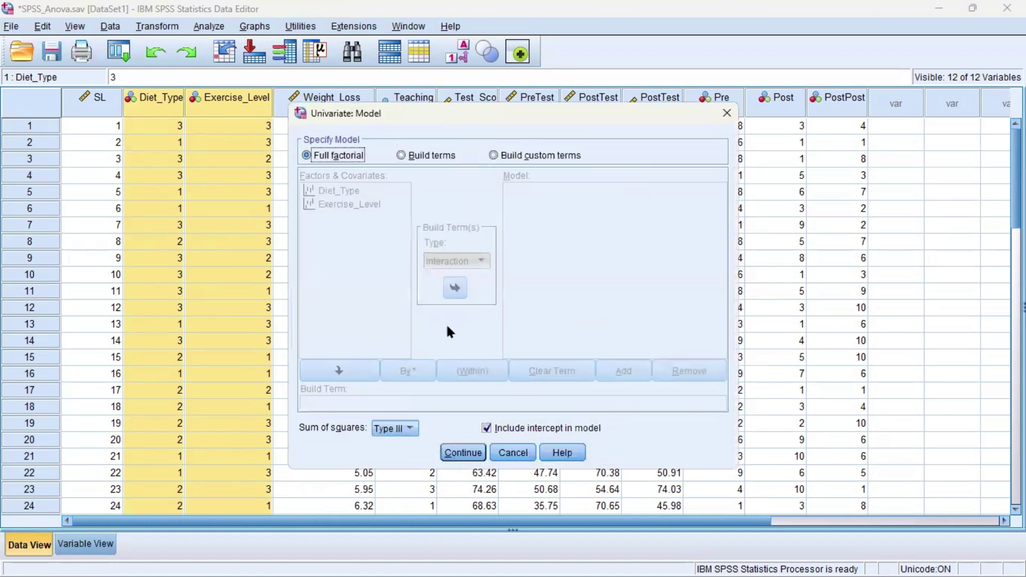
click(454, 451)
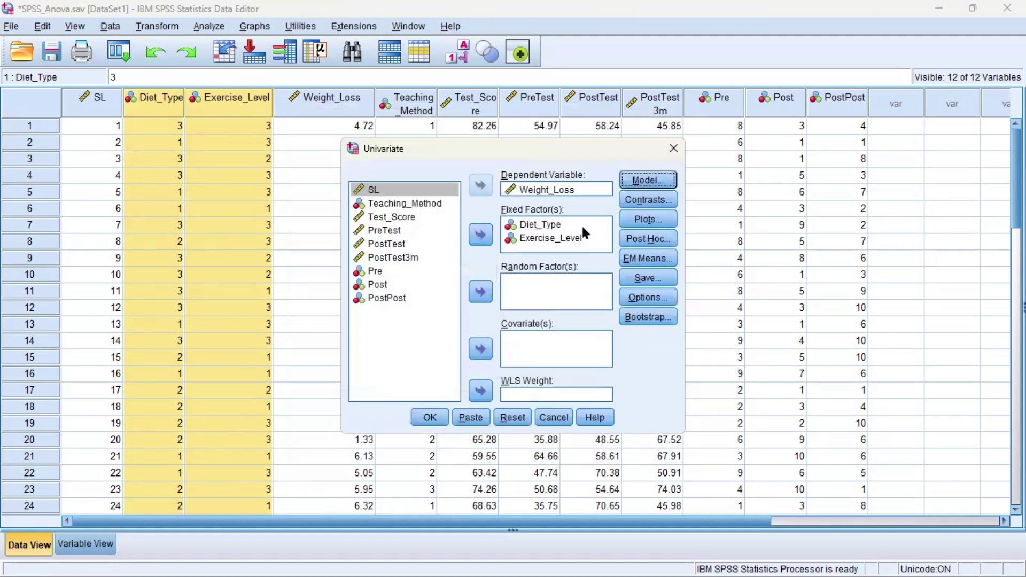
click(631, 239)
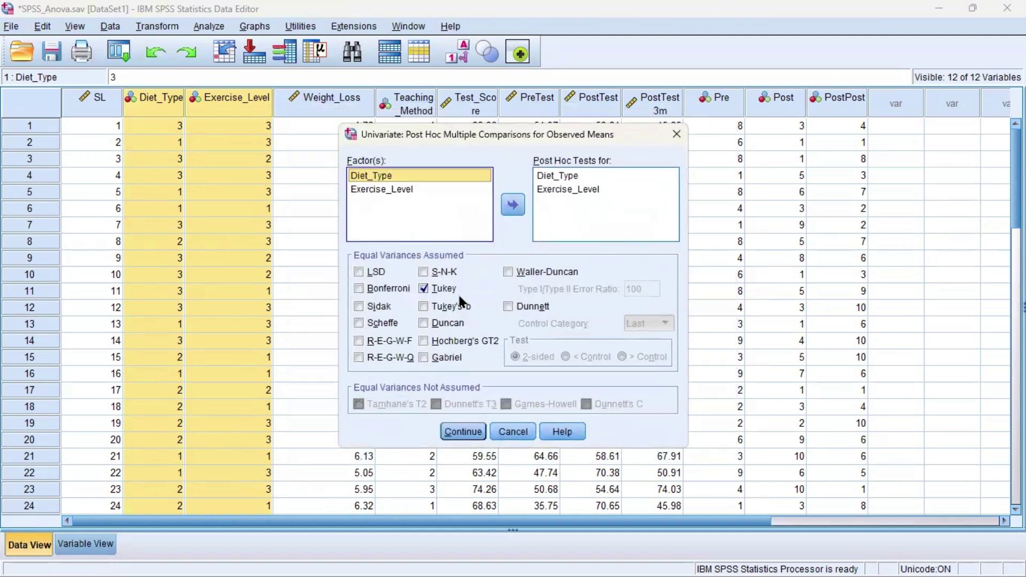
click(466, 430)
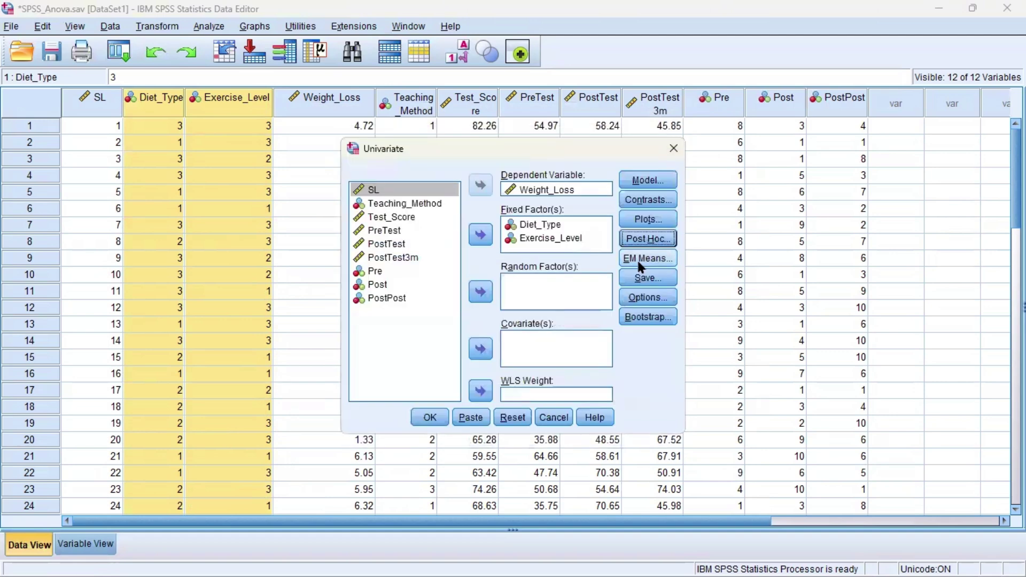
Step: Check the estimated marginal means settings and keep the main effects comparison with Bonferroni adjustment
click(636, 257)
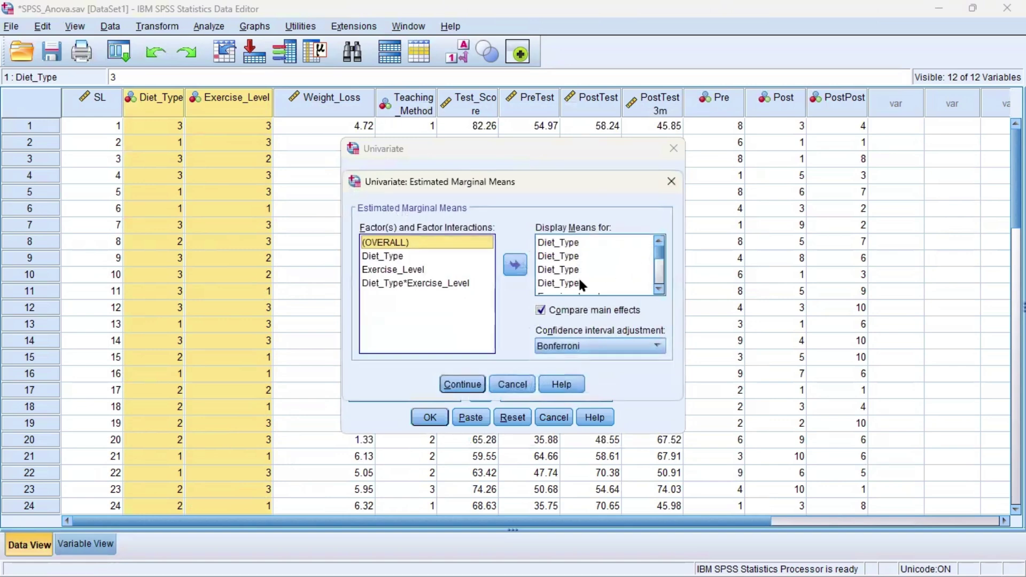
scroll(578, 277, down, 2)
click(541, 310)
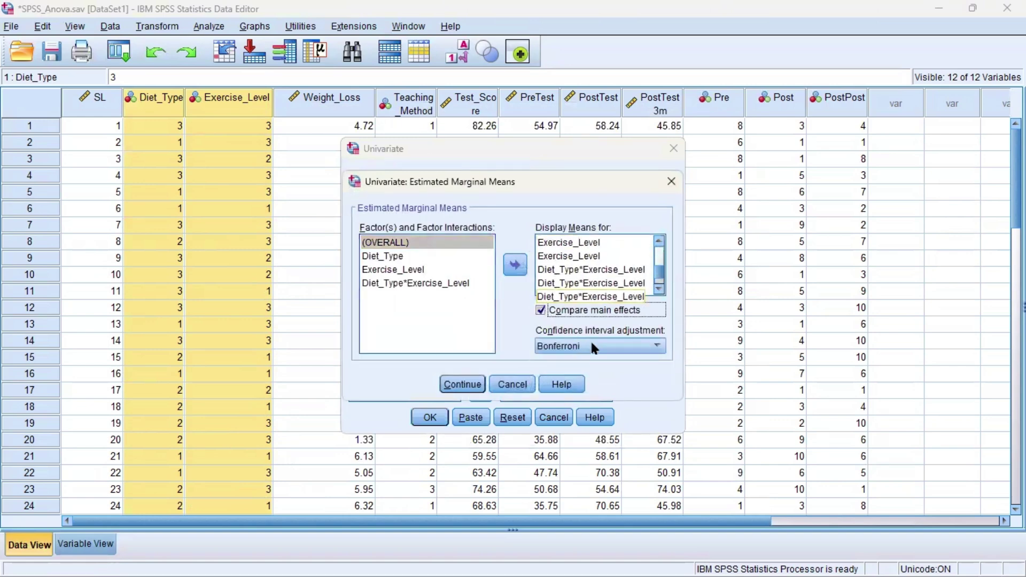
click(607, 349)
click(607, 349)
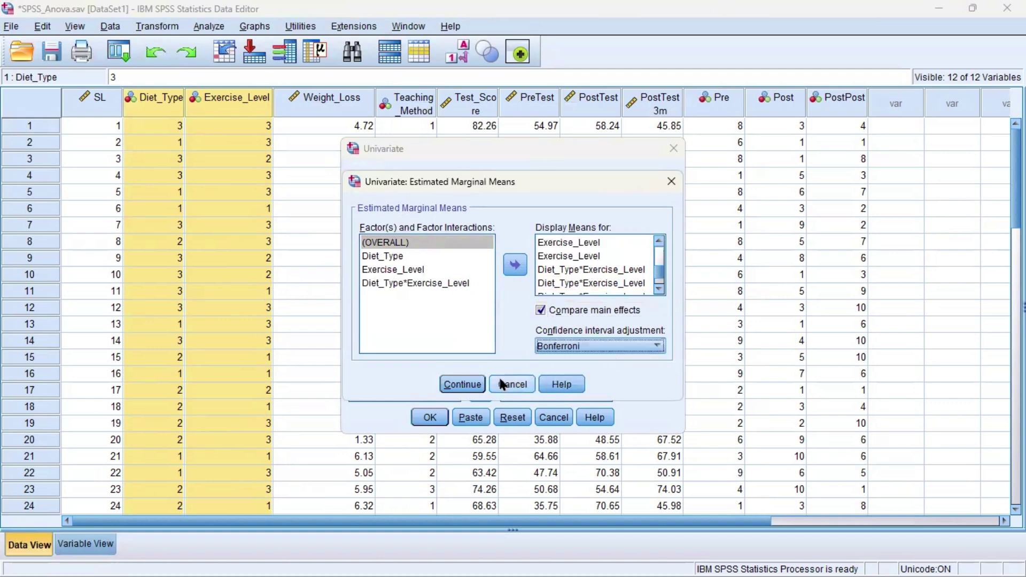
click(454, 384)
Step: Confirm the descriptive statistics and effect size options and run the two-way ANOVA
click(648, 296)
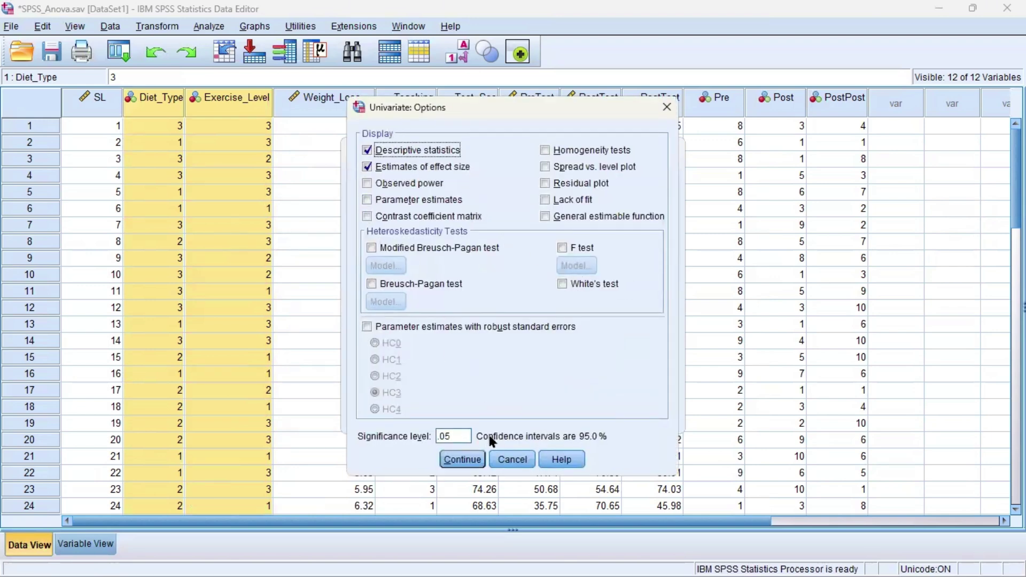
click(444, 459)
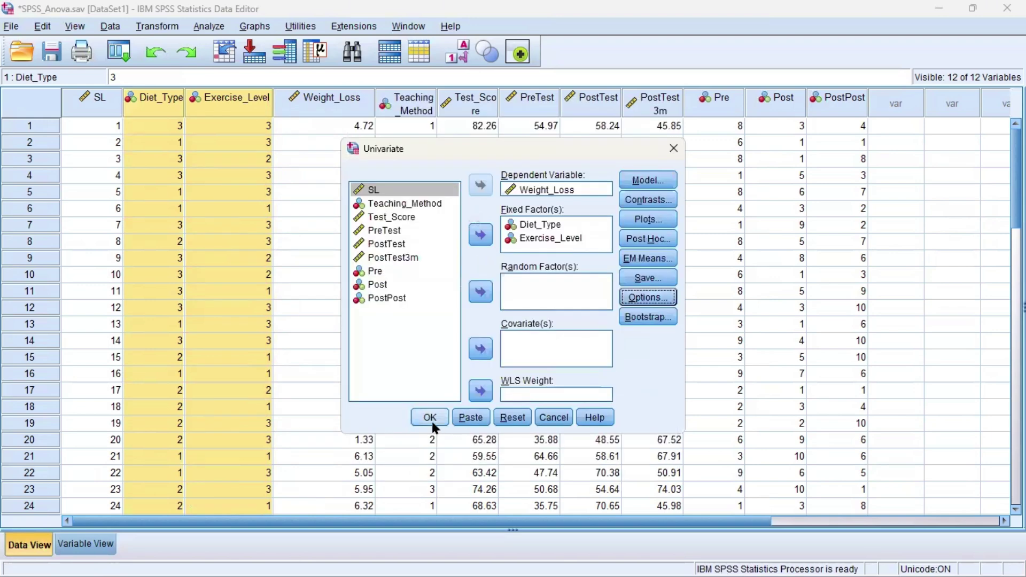
click(430, 418)
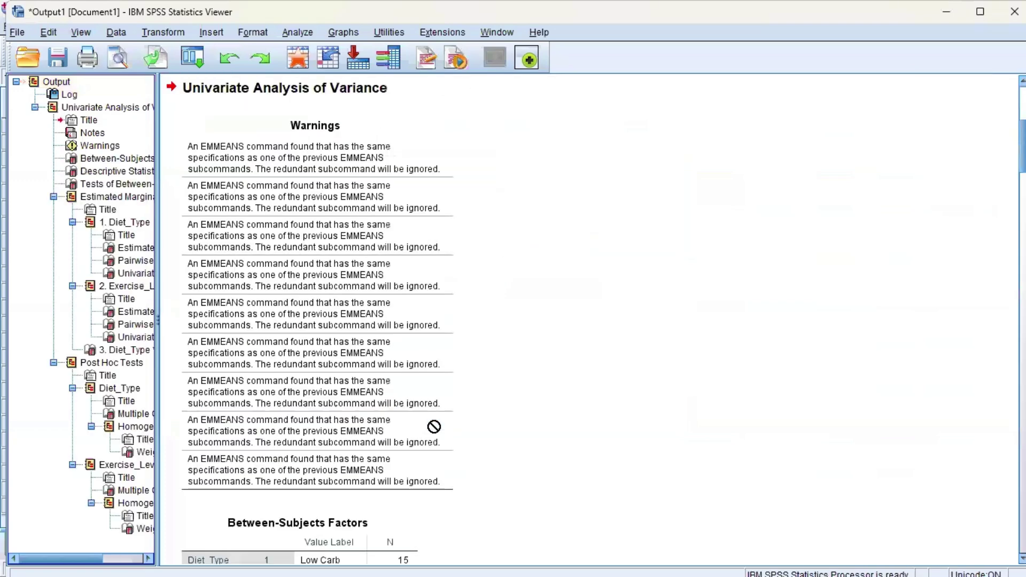
Step: Examine the between-subjects factors, the descriptive statistics and the Tests of Between-Subjects Effects table in the output
scroll(434, 426, down, 3)
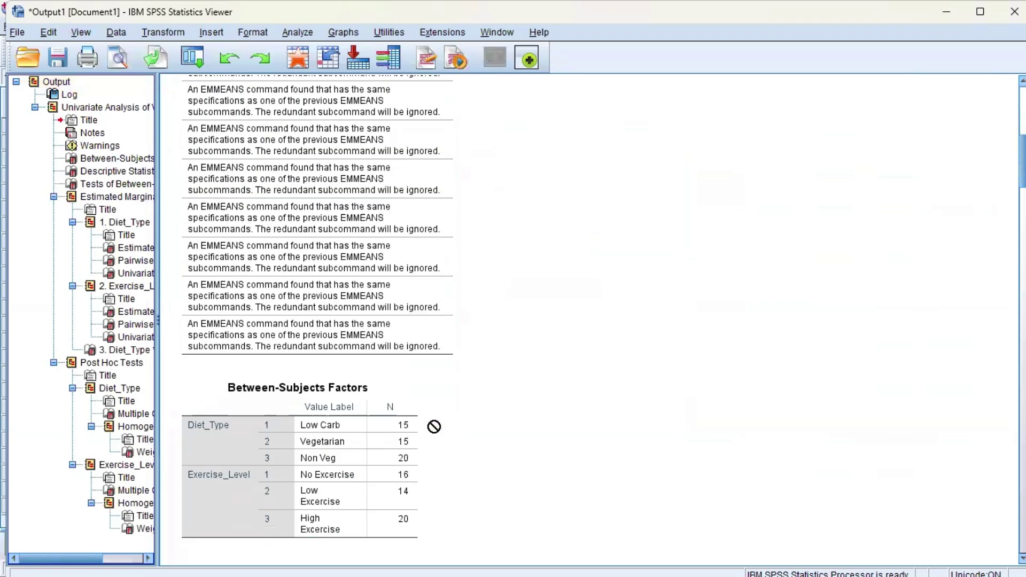
scroll(434, 426, down, 6)
scroll(434, 426, down, 4)
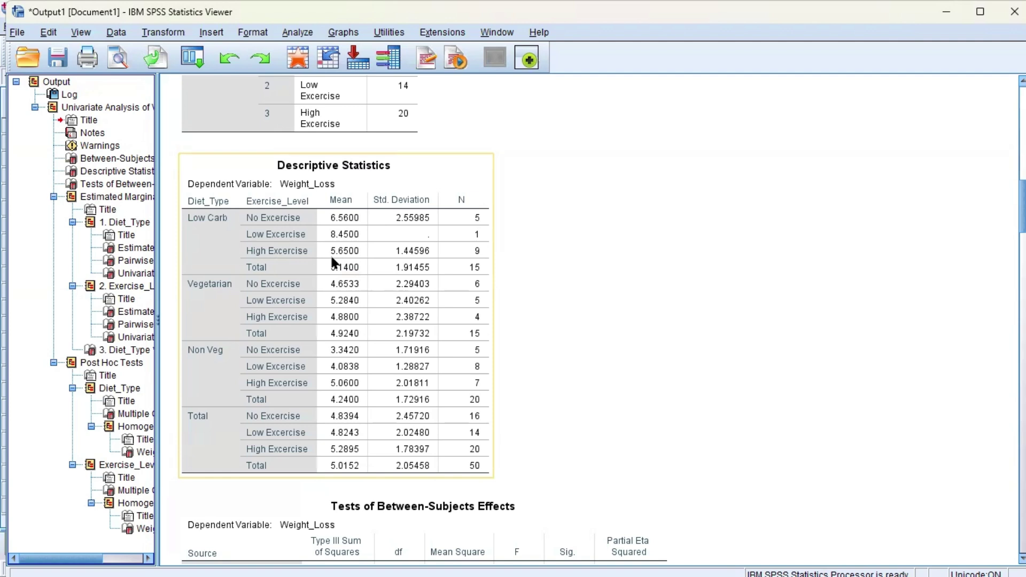
scroll(330, 254, down, 10)
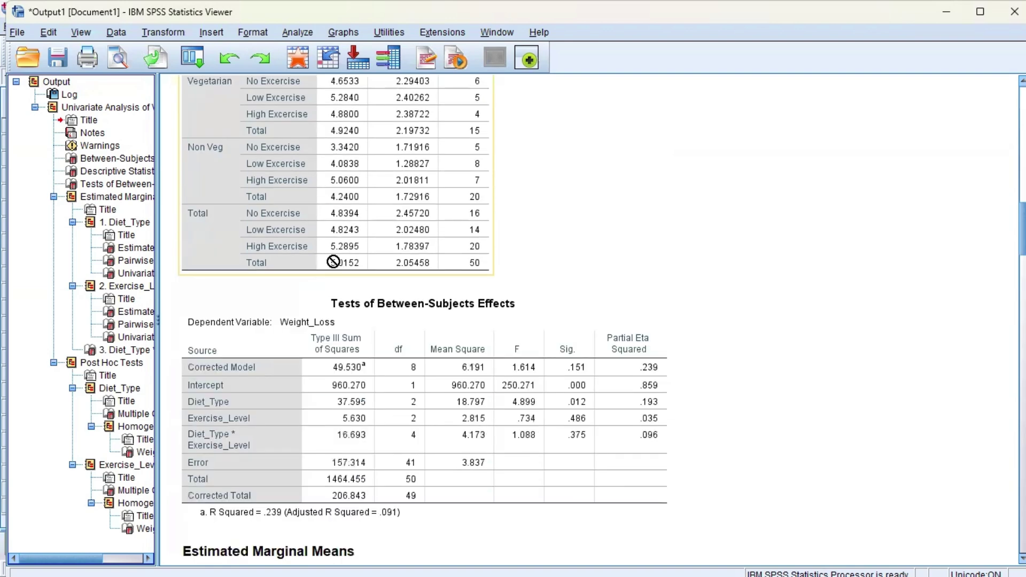
scroll(333, 261, down, 3)
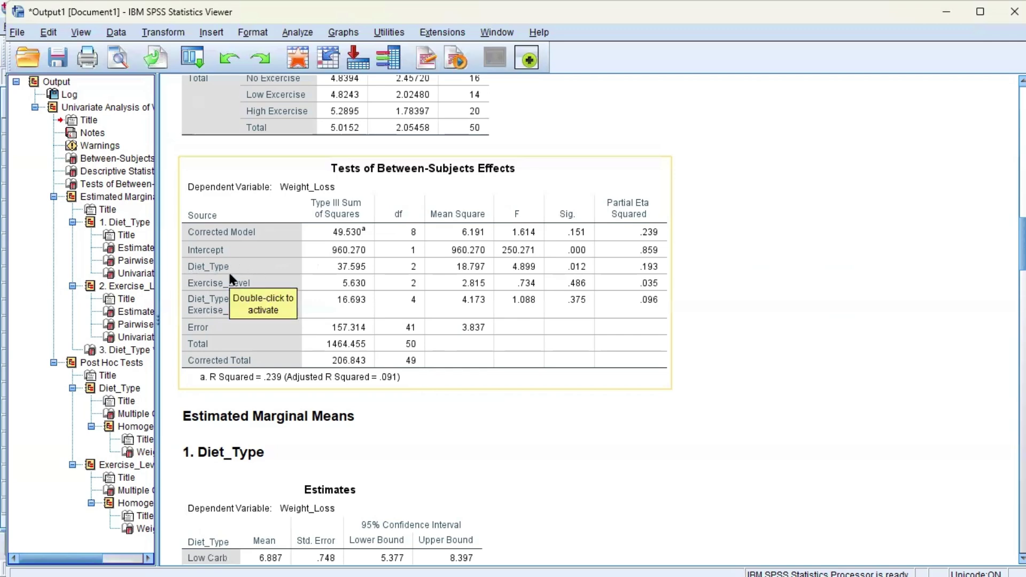
scroll(376, 318, down, 2)
scroll(377, 318, up, 1)
click(377, 318)
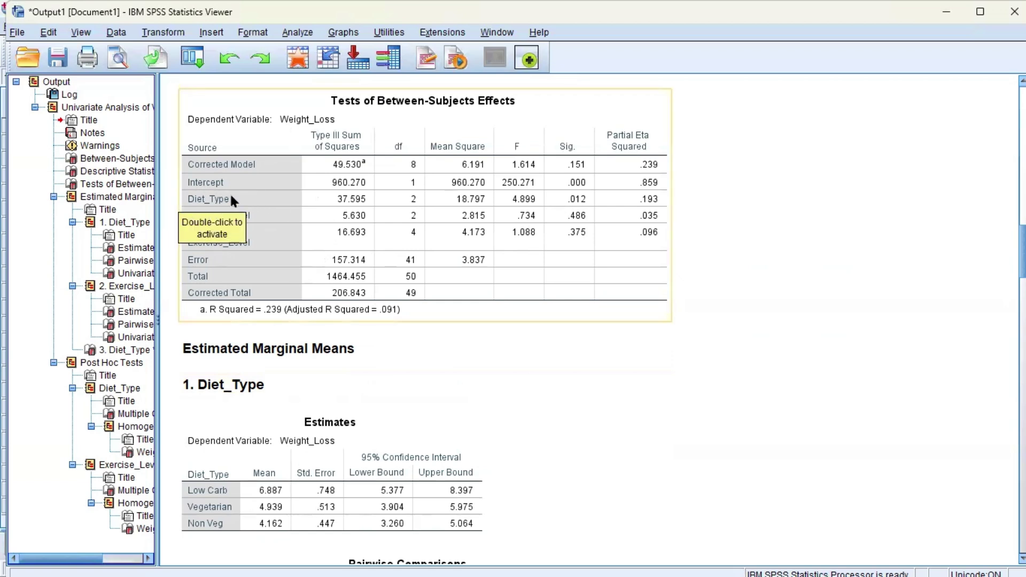
Step: Examine the estimated marginal means and Bonferroni pairwise comparisons for Diet_Type and Exercise_Level in the output
scroll(231, 200, down, 10)
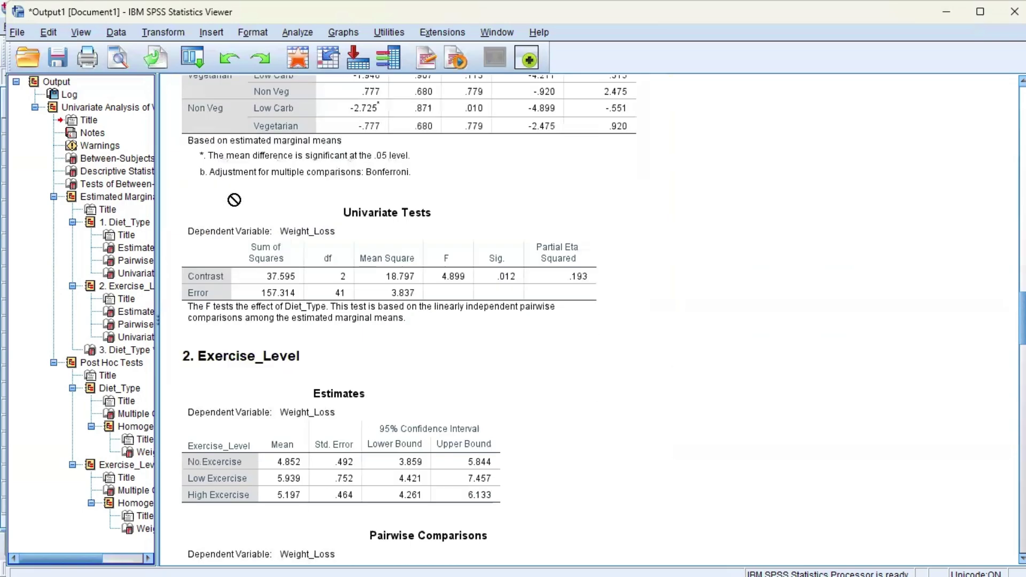
click(371, 323)
scroll(371, 323, down, 8)
scroll(371, 323, up, 8)
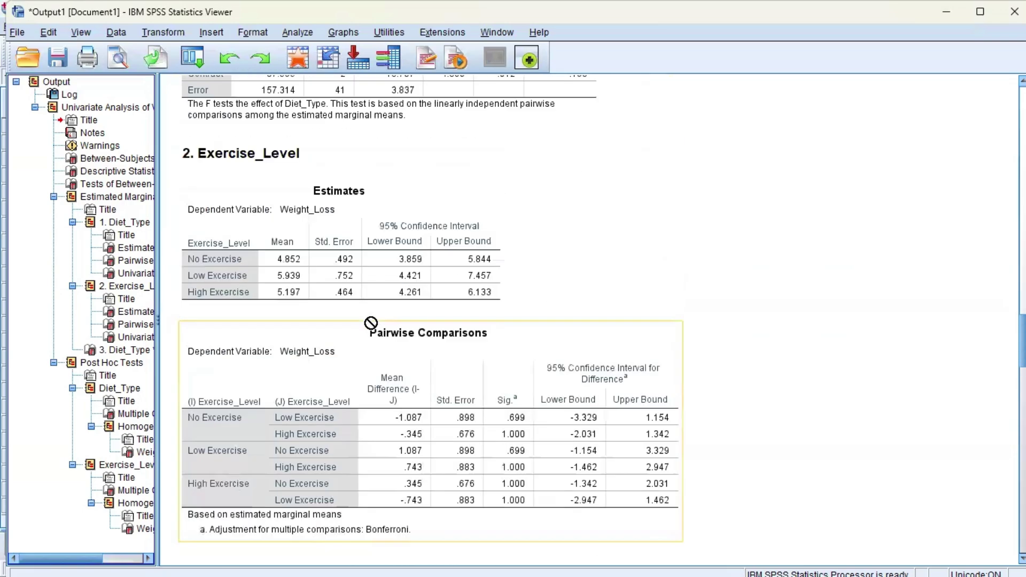
scroll(370, 323, up, 9)
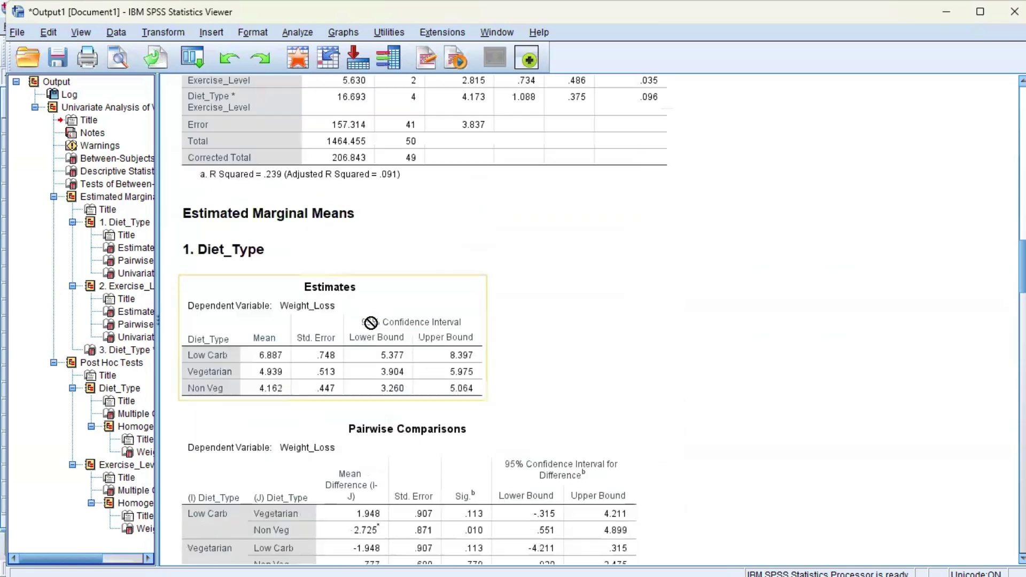
scroll(371, 323, down, 4)
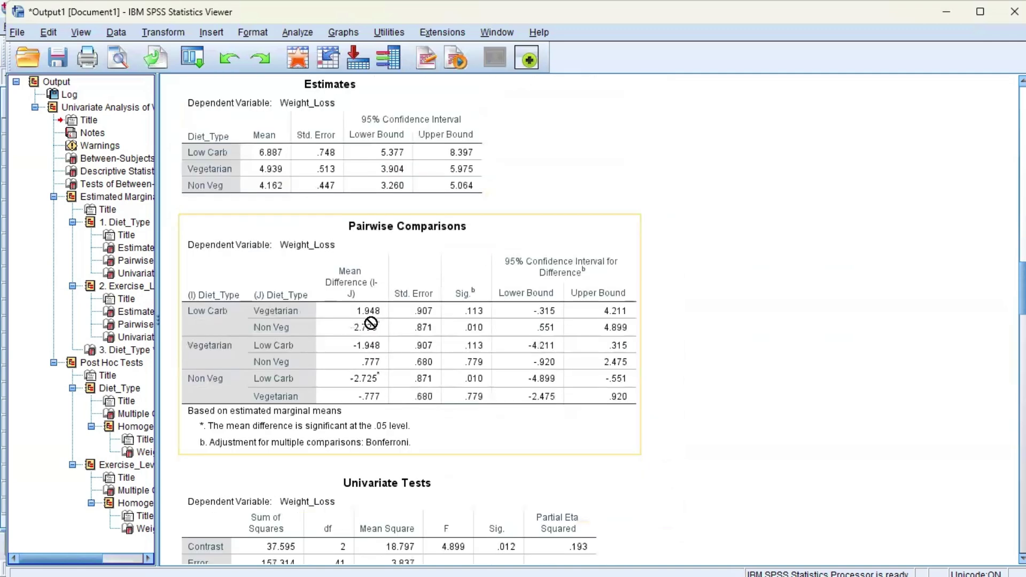
scroll(371, 323, up, 1)
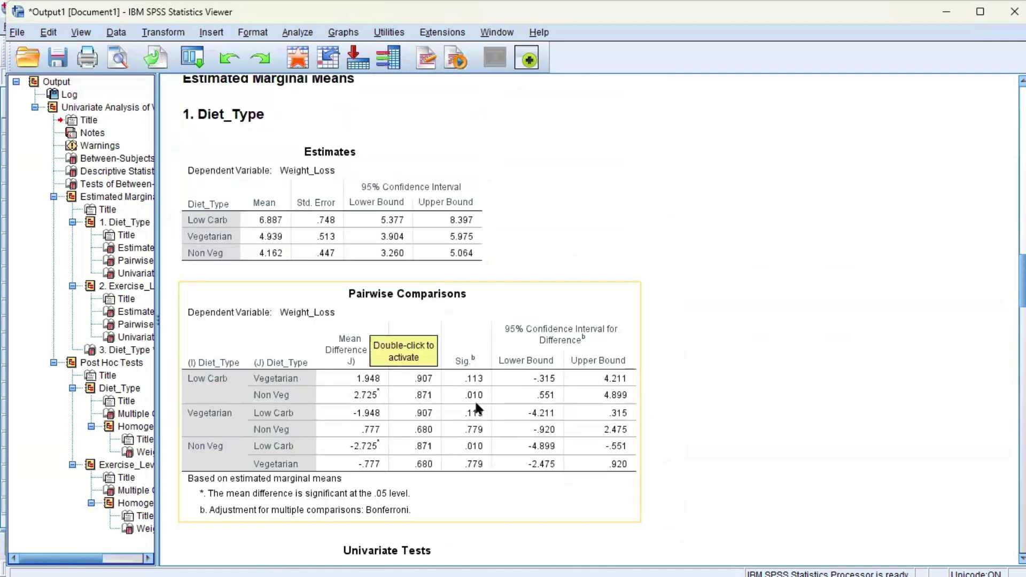